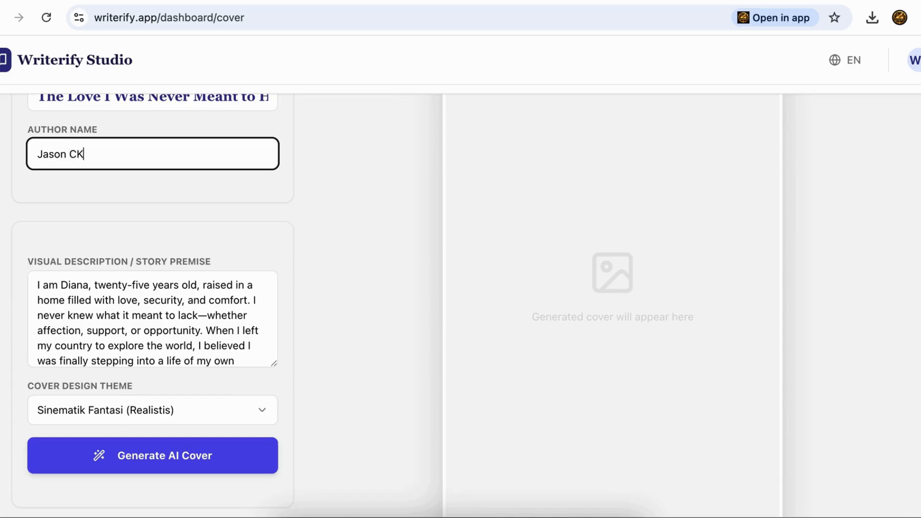
Step: Generate an AI book cover using the Sinematik Fantasi (Realistis) design theme
left_click(301, 215)
scroll(302, 215, "down", 3)
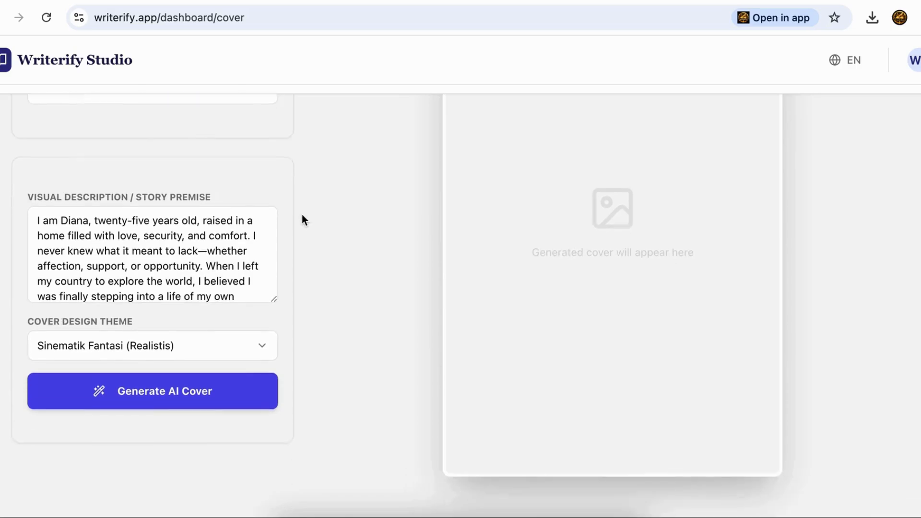
left_click(271, 332)
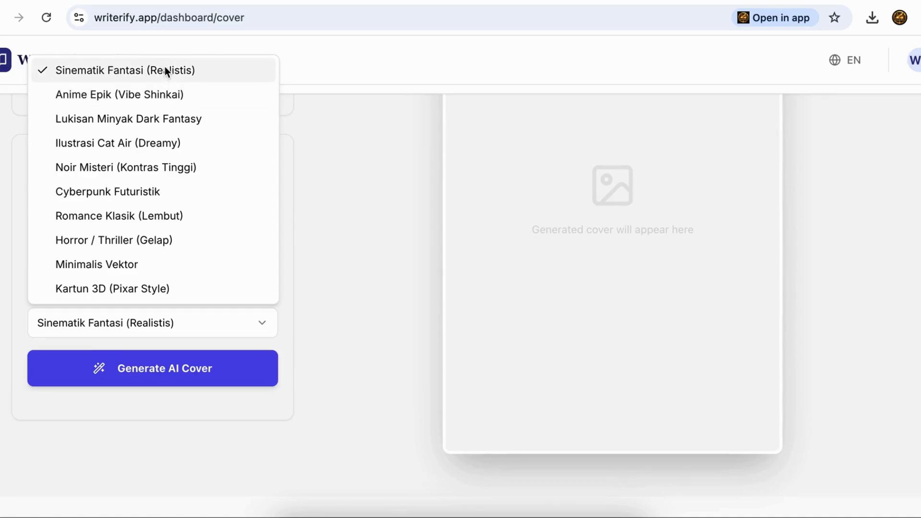
left_click(175, 72)
left_click(350, 166)
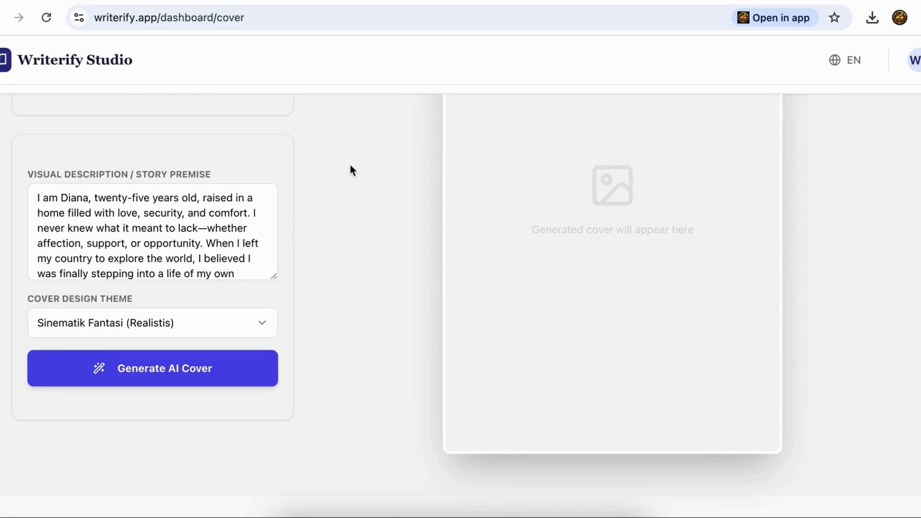
left_click(246, 366)
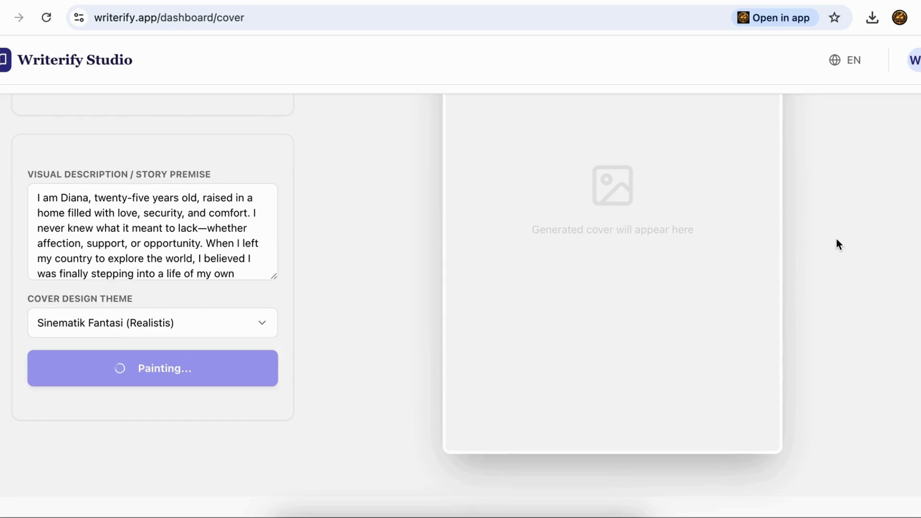
Step: Review the generated cover and save it to the editor
scroll(836, 239, "up", 2)
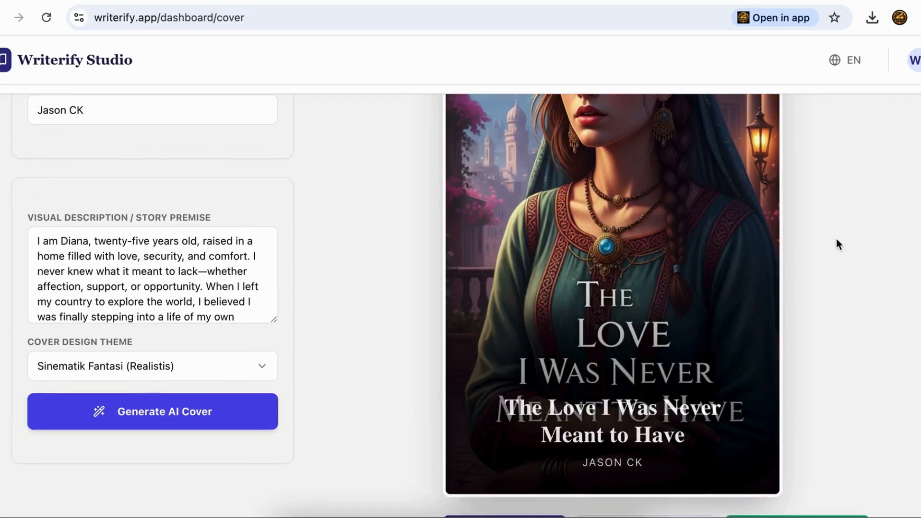
scroll(837, 243, "up", 3)
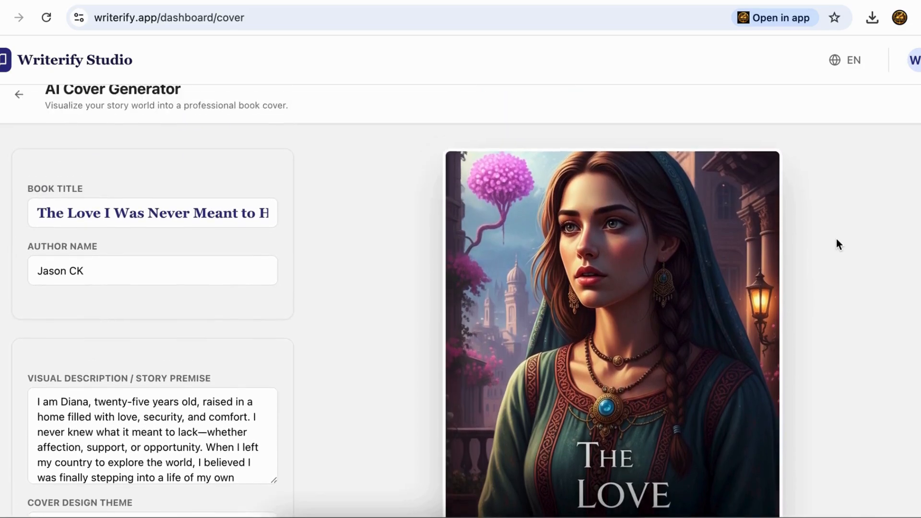
scroll(836, 239, "down", 5)
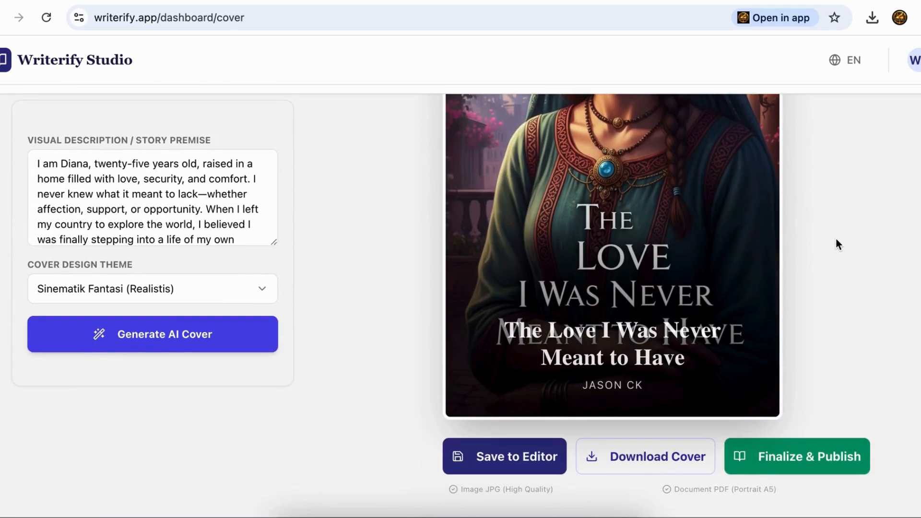
left_click(527, 457)
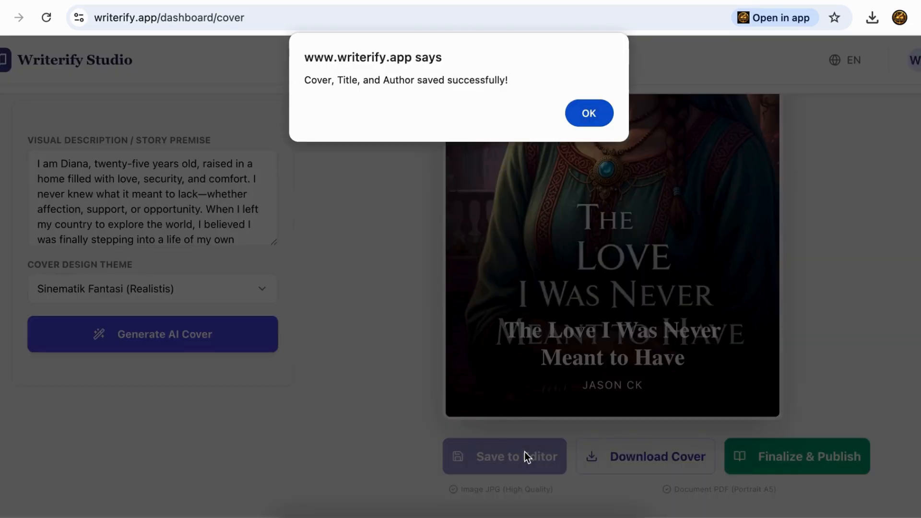
left_click(591, 117)
Step: Proceed from the cover generator to finalizing and publishing the book
scroll(847, 185, "up", 5)
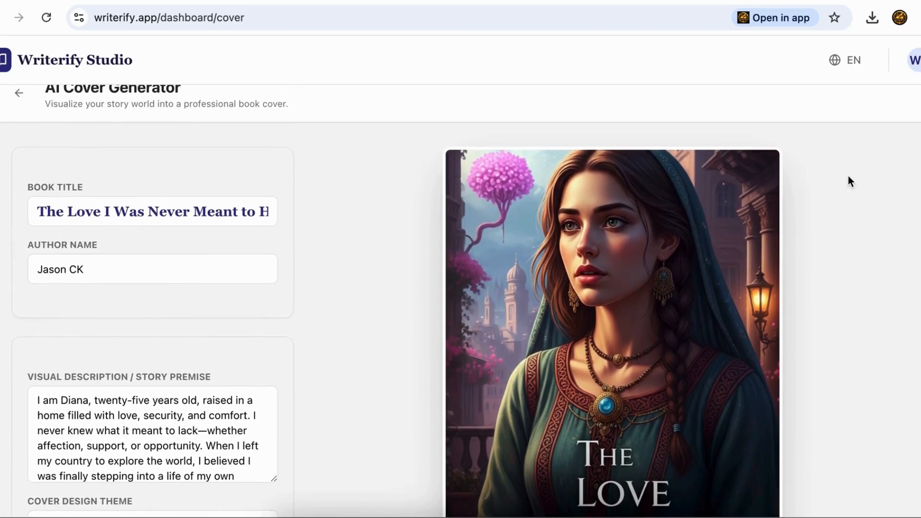
scroll(848, 182, "down", 5)
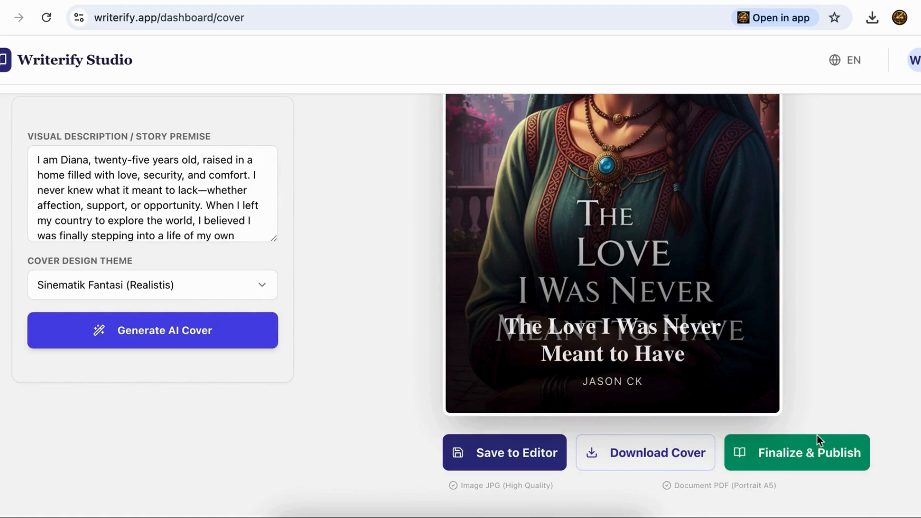
left_click(813, 457)
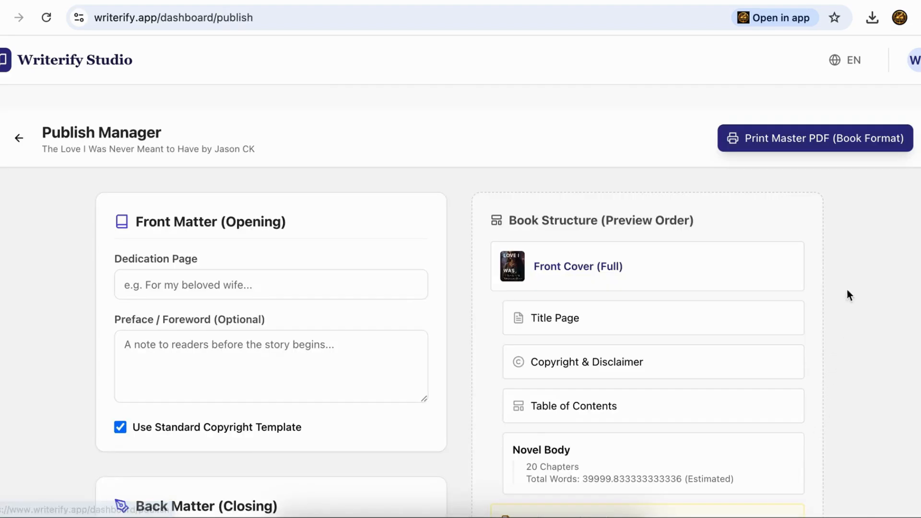
Step: Fill in the front matter's dedication page with "For My Beloved Wife"
scroll(855, 264, "down", 1)
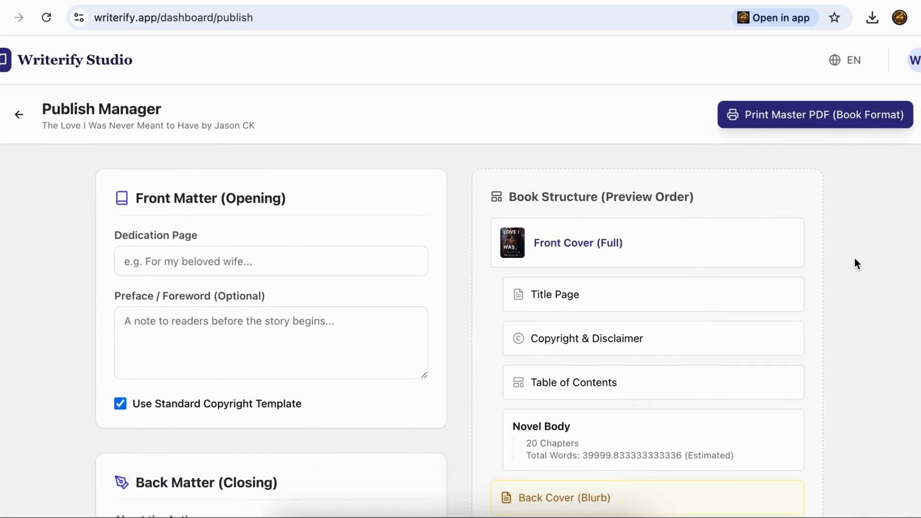
scroll(854, 259, "down", 1)
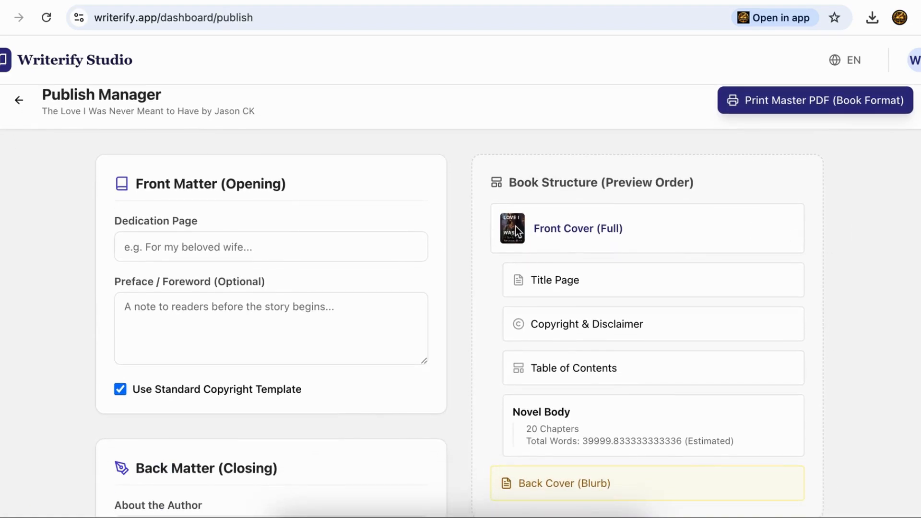
scroll(424, 267, "down", 1)
left_click(199, 234)
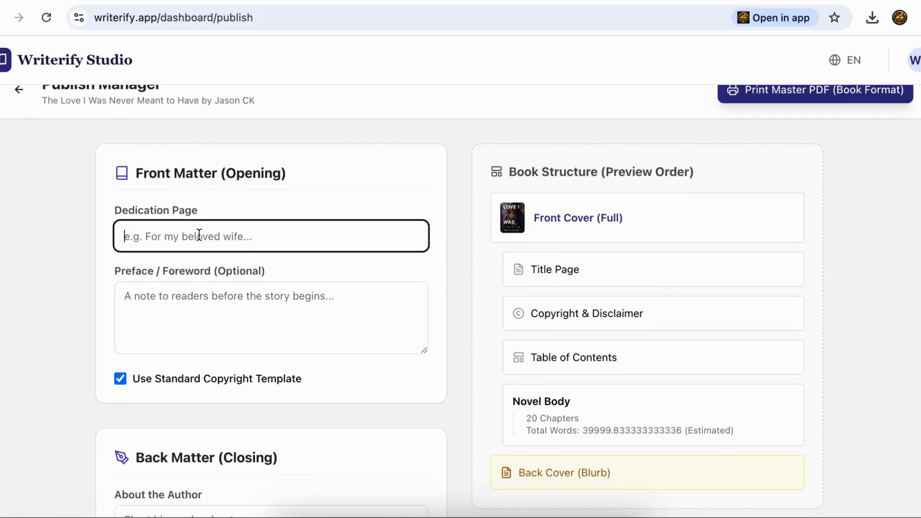
type("For My Beloved Wife")
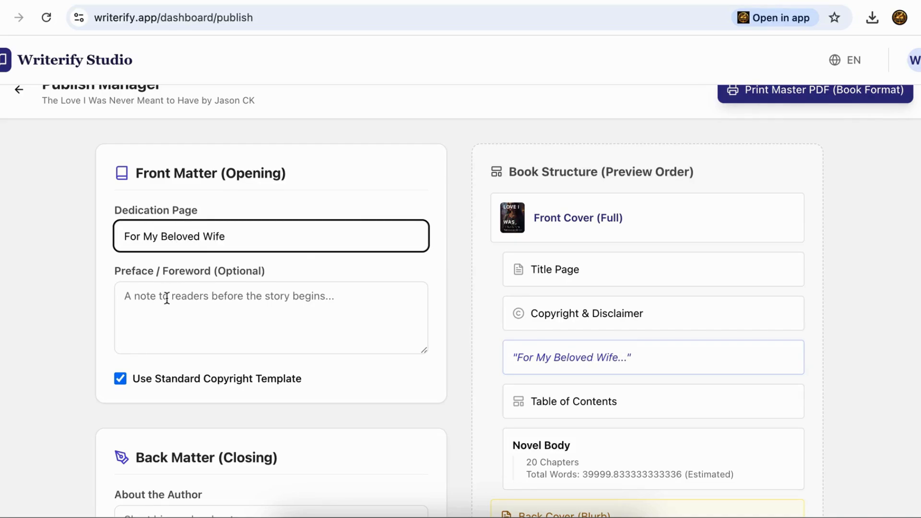
Step: Switch to Microsoft Word and copy the three foreword paragraphs, leaving out the FOREWORD heading
left_click(169, 301)
left_click(532, 509)
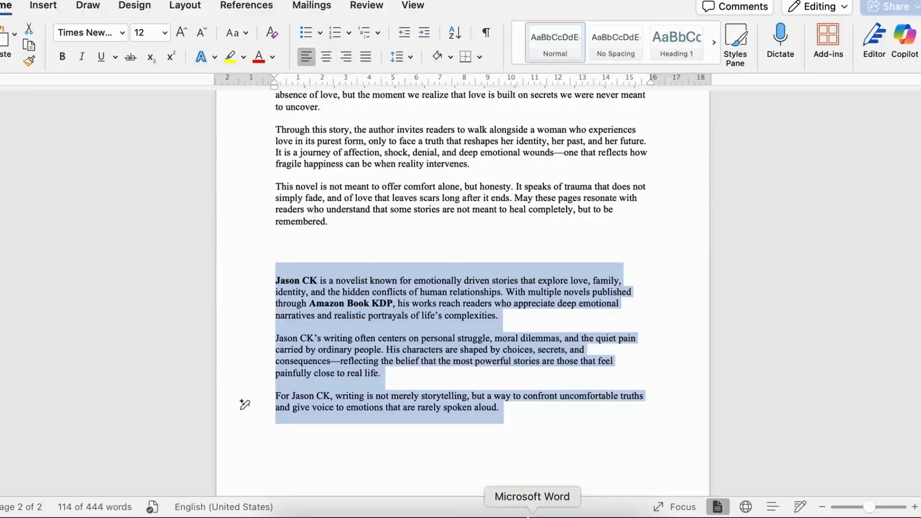
left_click(412, 238)
scroll(413, 238, "up", 3)
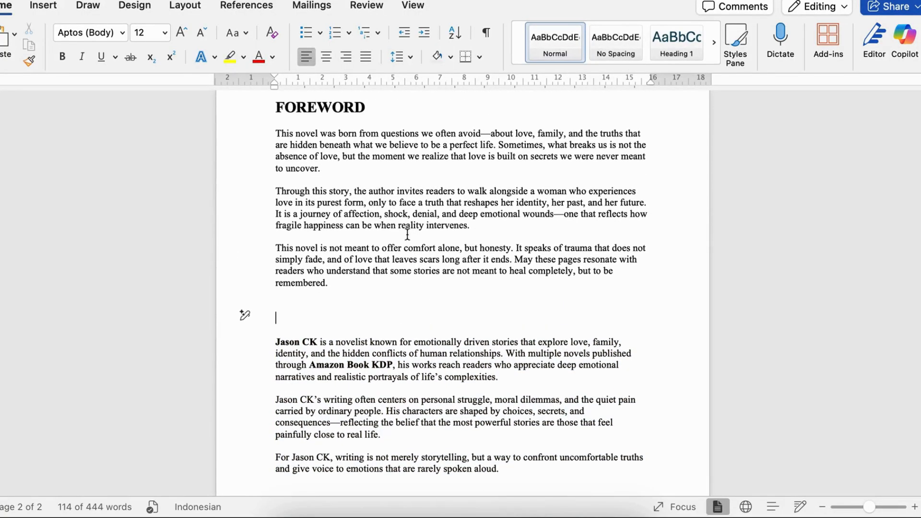
left_click_drag(275, 126, 343, 272)
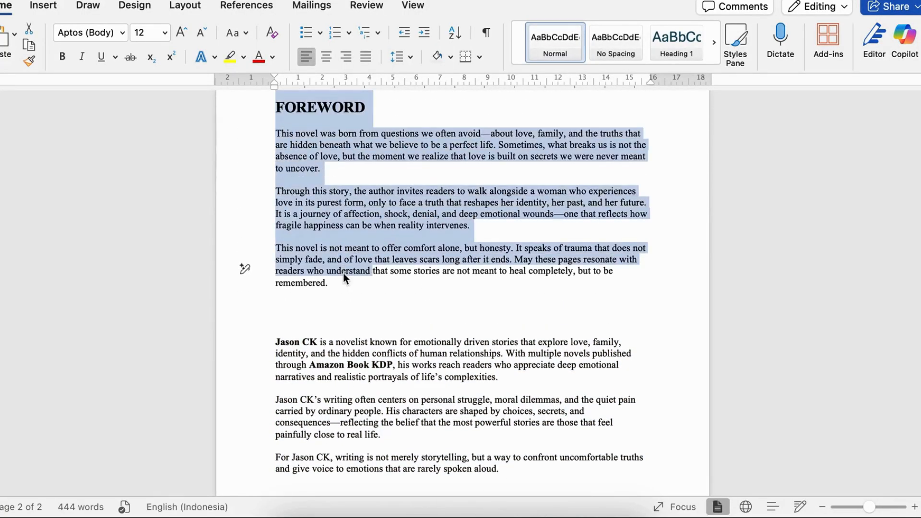
left_click(343, 272)
left_click_drag(272, 133, 343, 285)
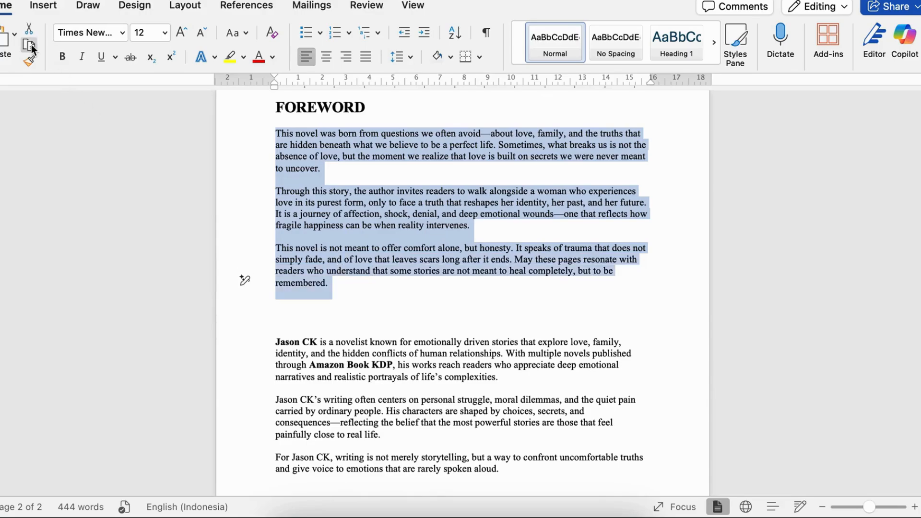
Step: Back in Chrome, paste the copied foreword into the book's preface and keep the standard copyright template enabled
left_click(489, 511)
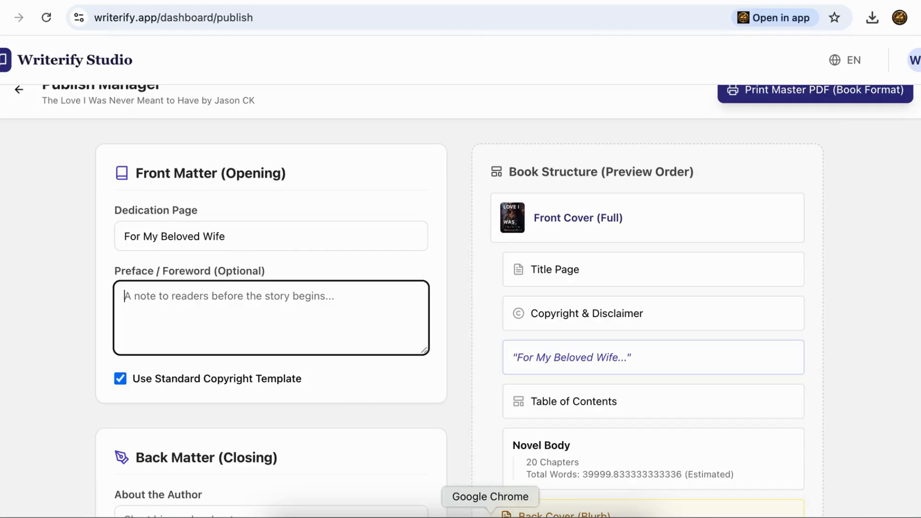
right_click(160, 304)
left_click(183, 384)
scroll(322, 376, "down", 1)
scroll(322, 376, "down", 1)
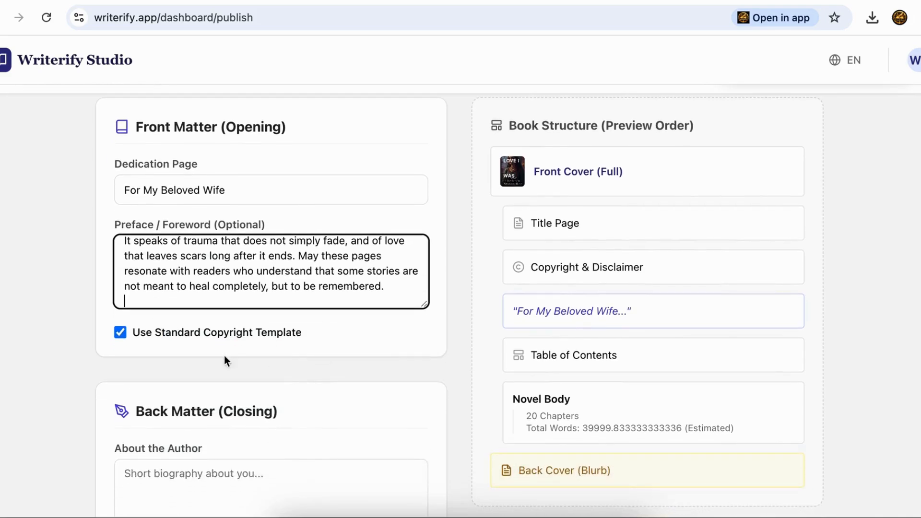
left_click(120, 332)
left_click(120, 332)
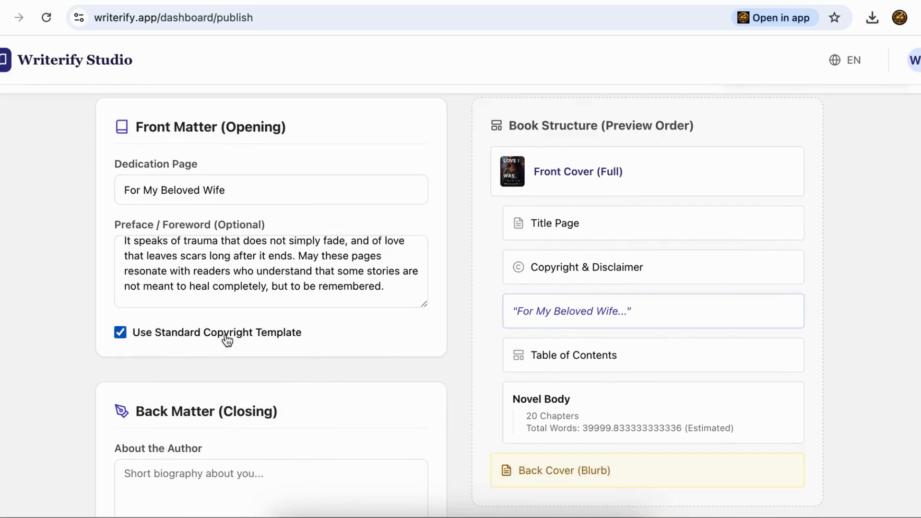
Step: Switch to Microsoft Word and copy the three-paragraph author biography below the foreword for the About the Author section
scroll(220, 335, "down", 5)
scroll(220, 365, "down", 1)
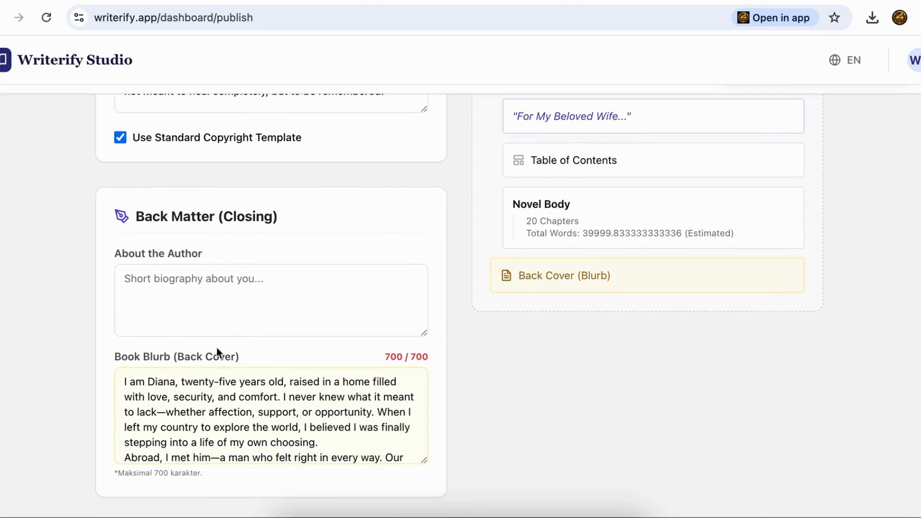
left_click(193, 279)
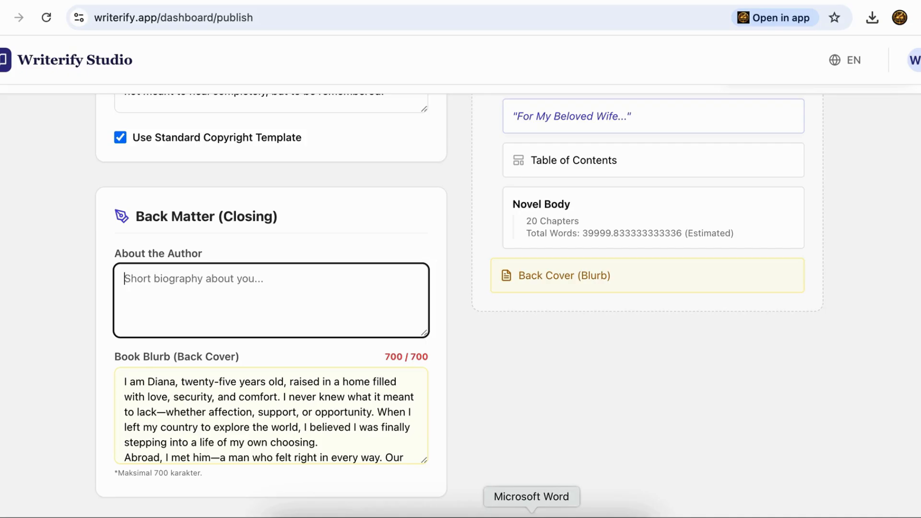
left_click(521, 511)
left_click(393, 342)
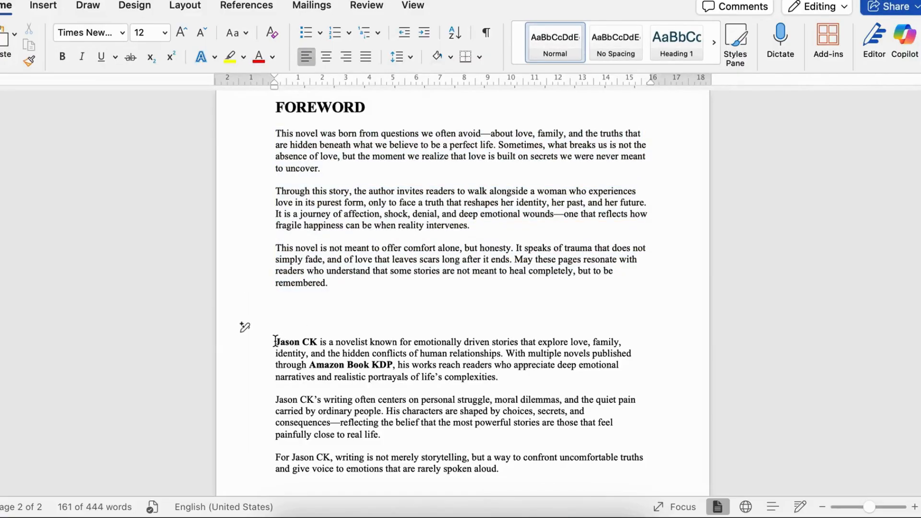
left_click_drag(276, 341, 536, 468)
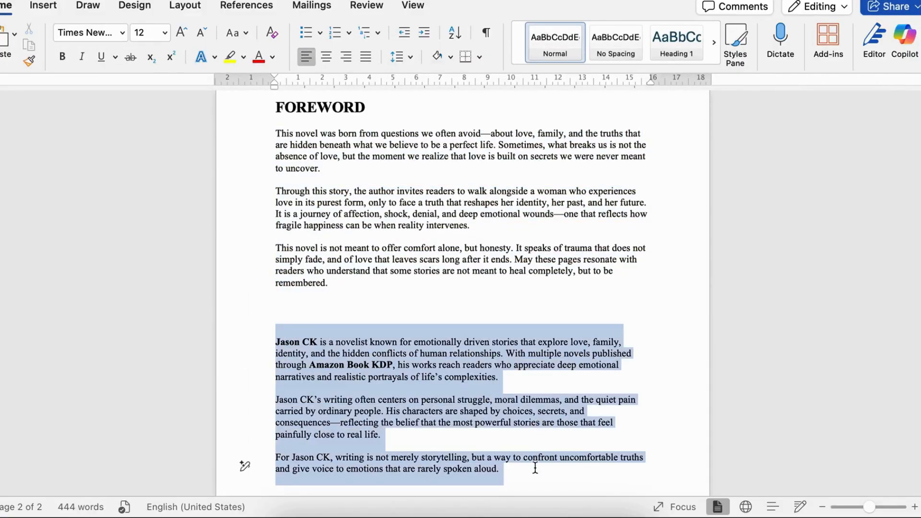
left_click(31, 44)
Step: Return to Chrome and paste the copied biography into the back matter's About the Author text
left_click(490, 512)
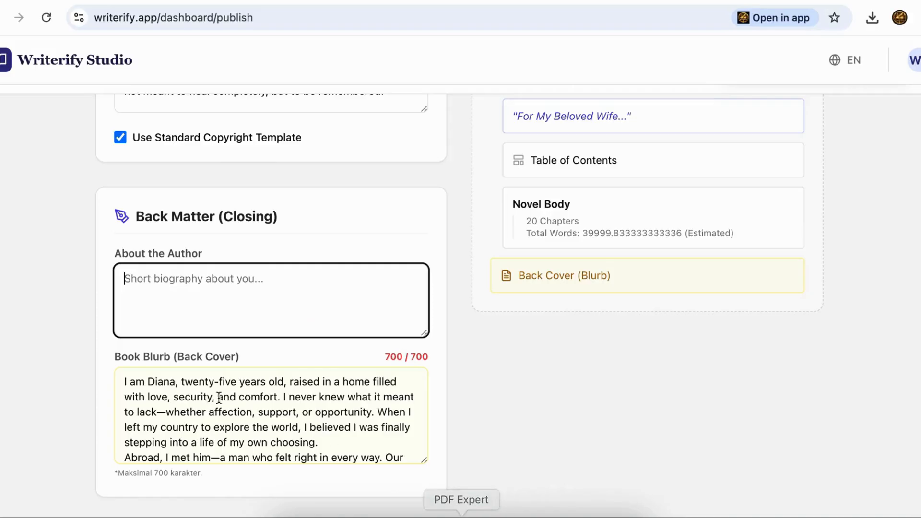
right_click(150, 285)
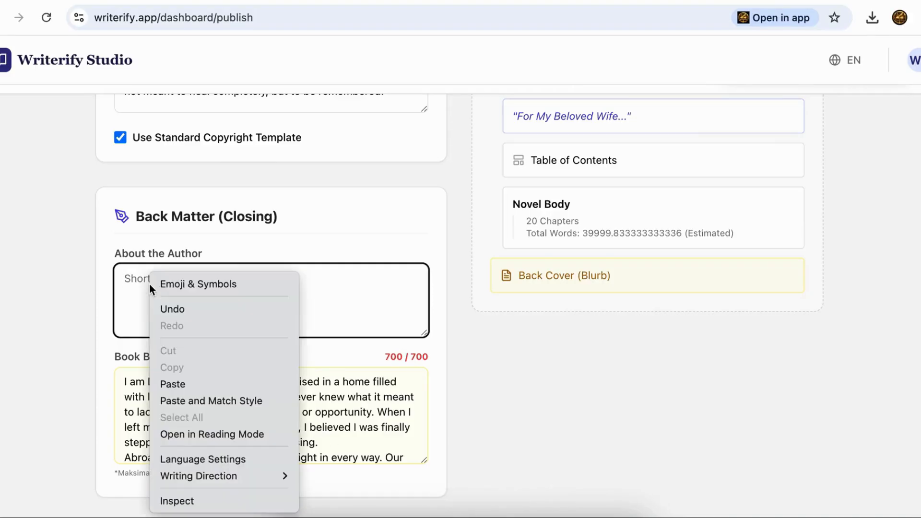
left_click(202, 382)
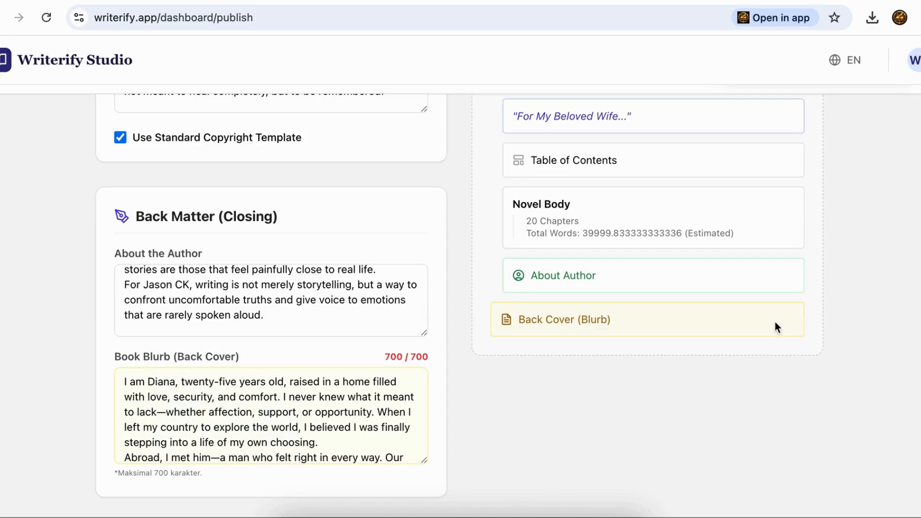
Step: Check the book structure and produce the print version of the master PDF in book format
scroll(843, 230, "up", 5)
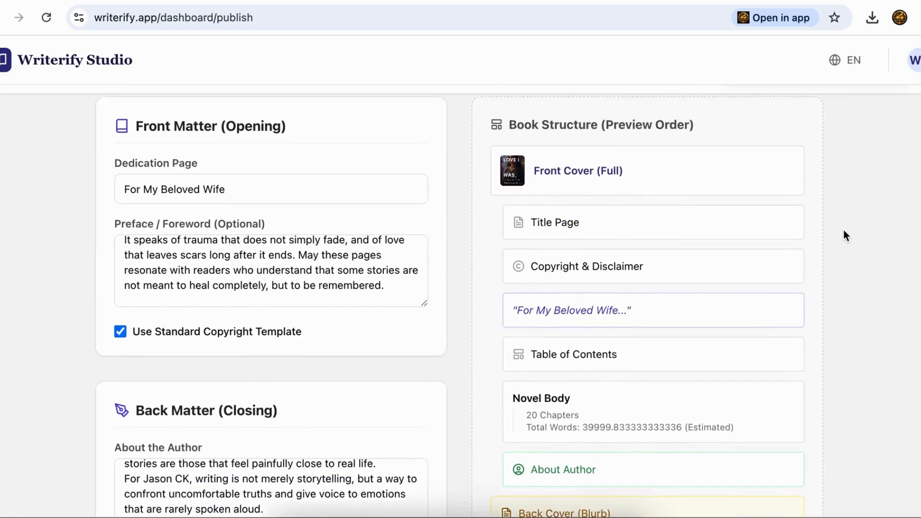
scroll(844, 230, "down", 1)
scroll(843, 230, "up", 3)
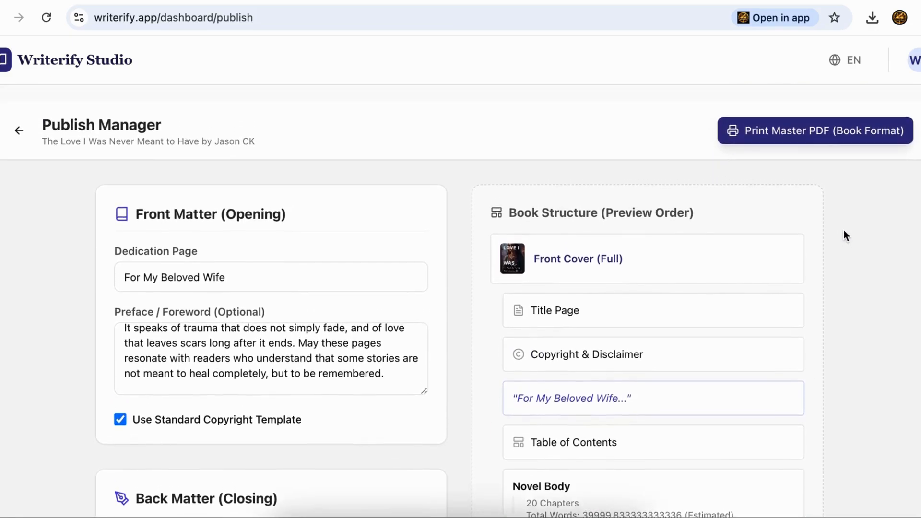
left_click(819, 139)
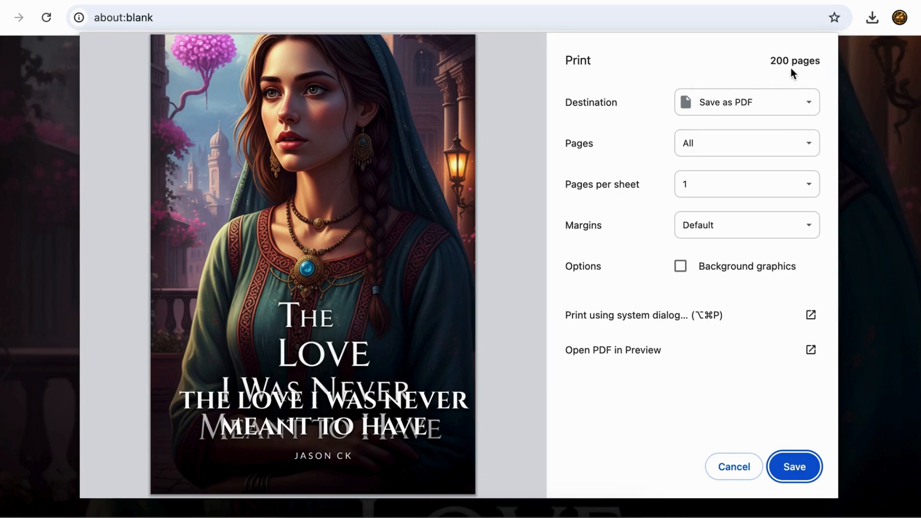
Step: Review the front cover, title page, copyright page and dedication page in the print preview of the book
scroll(393, 242, "down", 4)
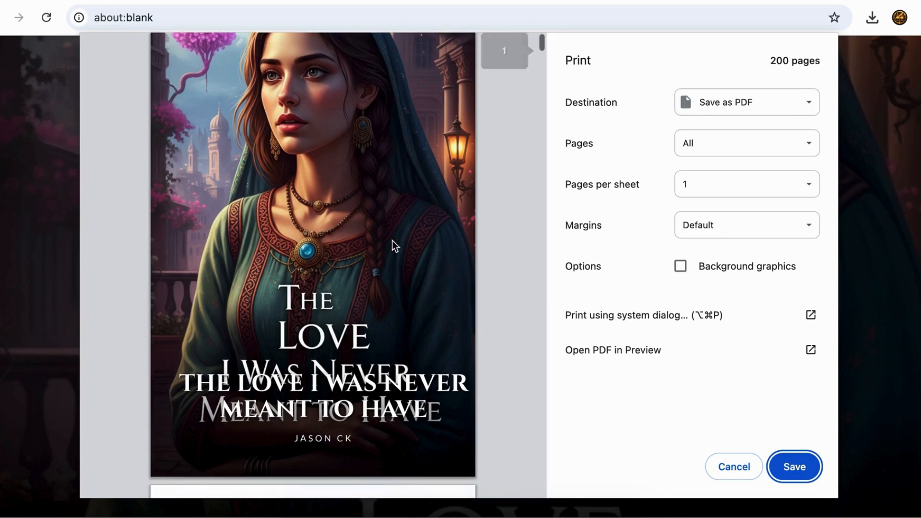
scroll(392, 243, "down", 5)
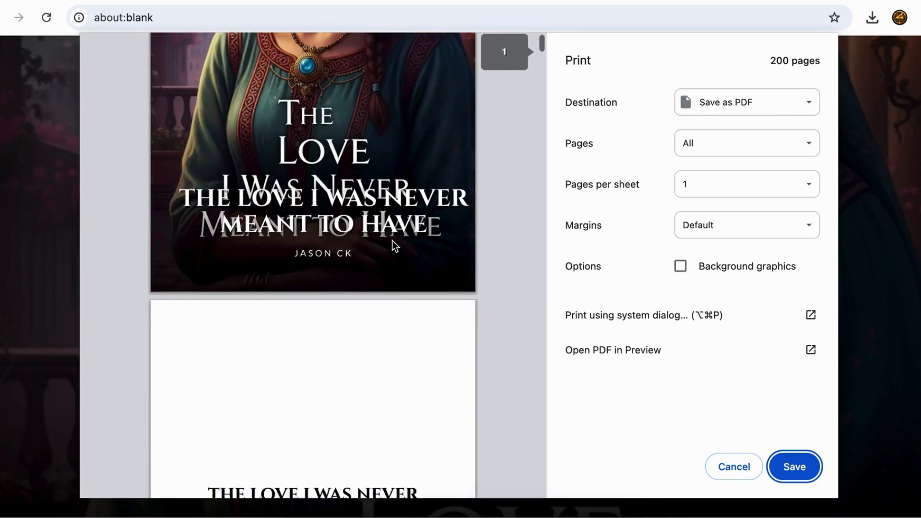
scroll(392, 243, "down", 4)
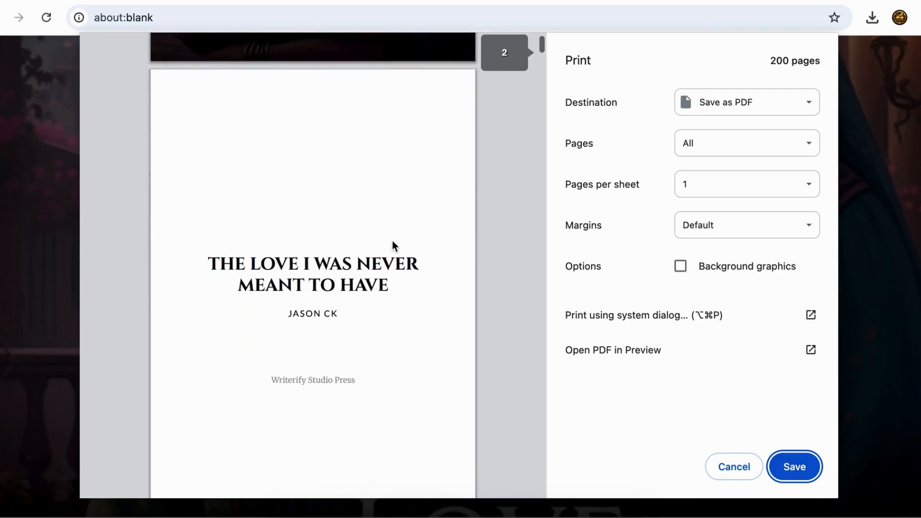
scroll(392, 242, "up", 1)
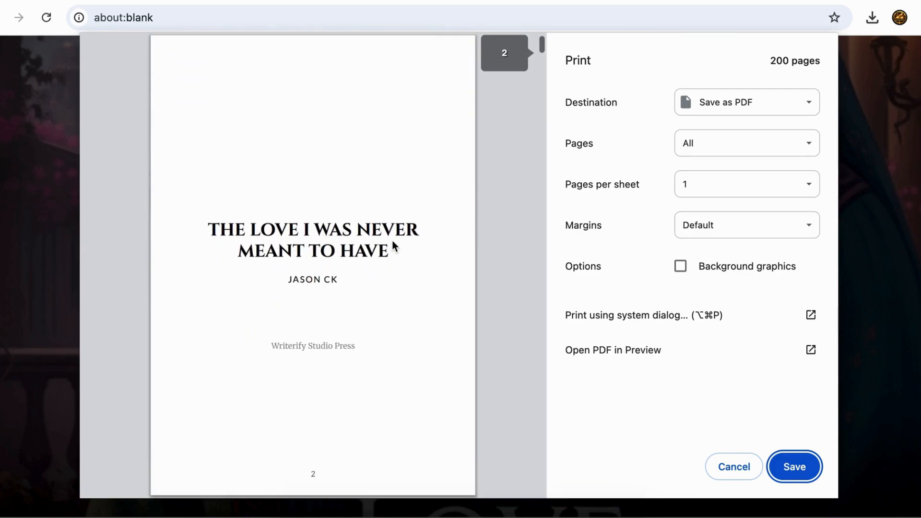
scroll(357, 287, "down", 6)
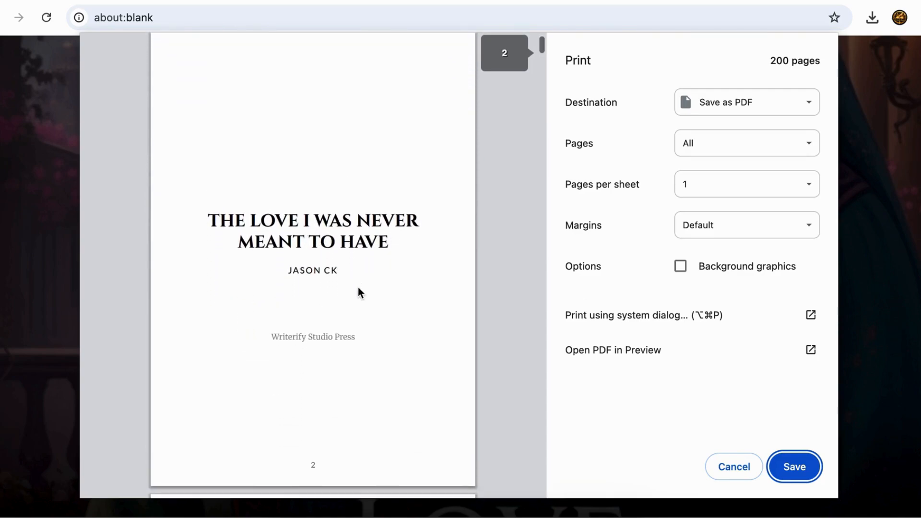
scroll(358, 291, "down", 5)
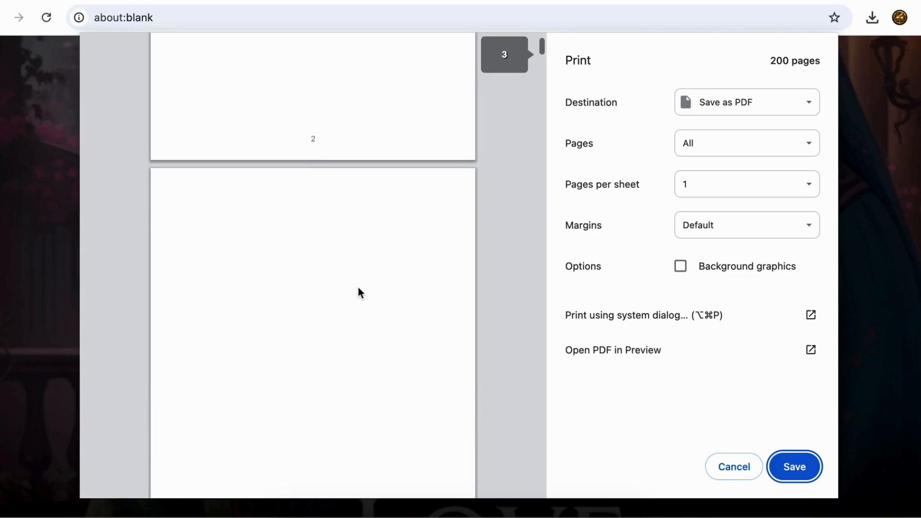
scroll(358, 287, "down", 10)
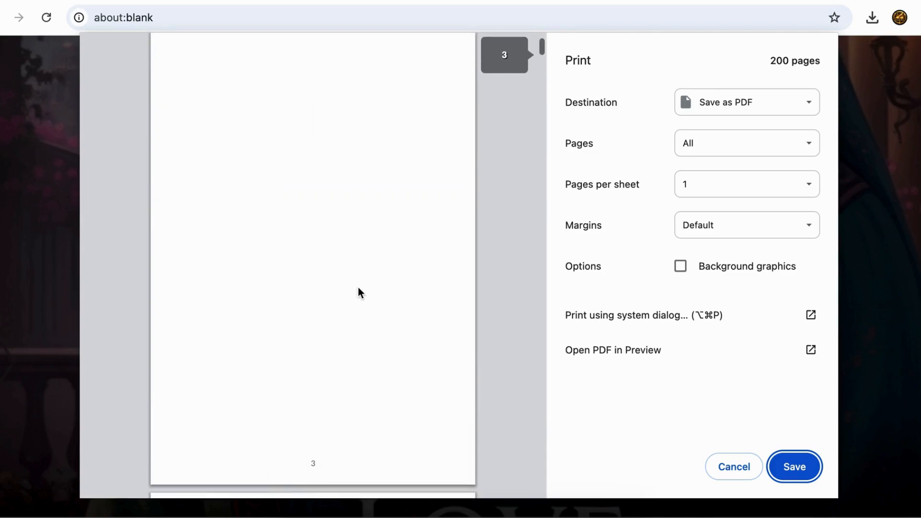
scroll(358, 287, "down", 1)
scroll(358, 287, "up", 1)
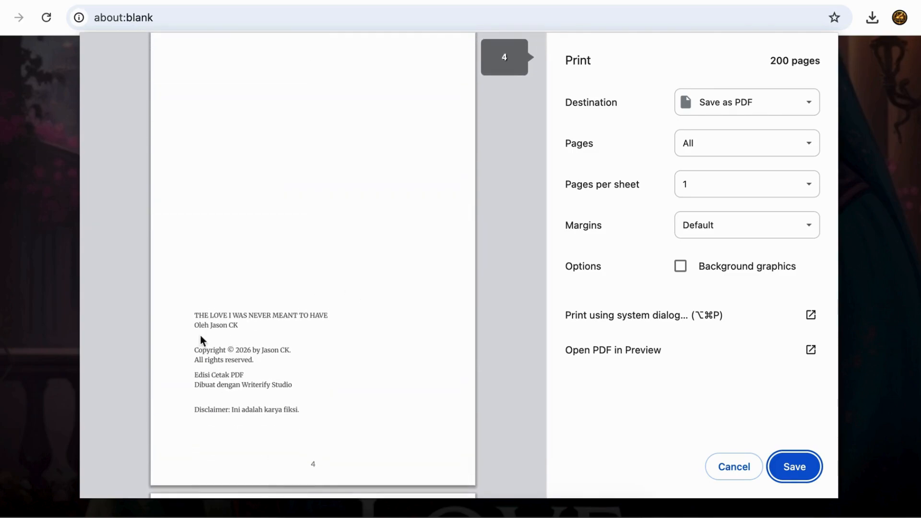
scroll(282, 345, "down", 8)
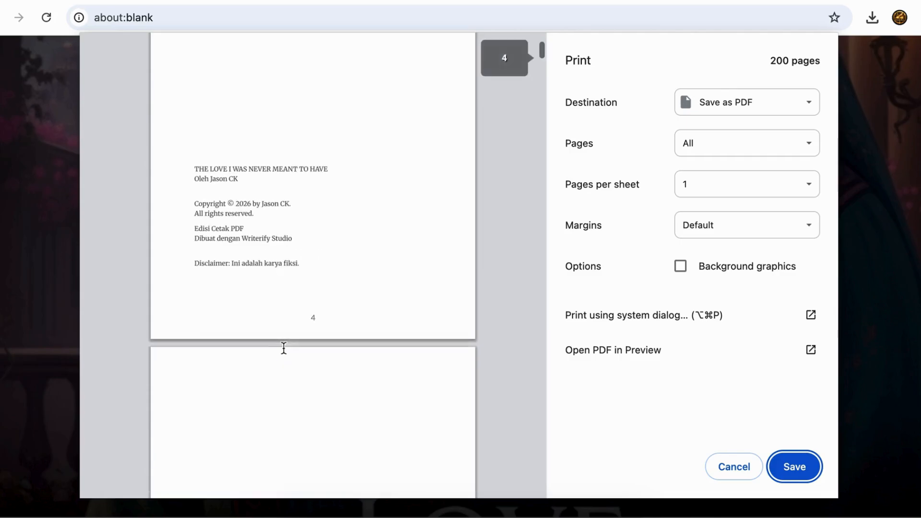
scroll(283, 348, "down", 2)
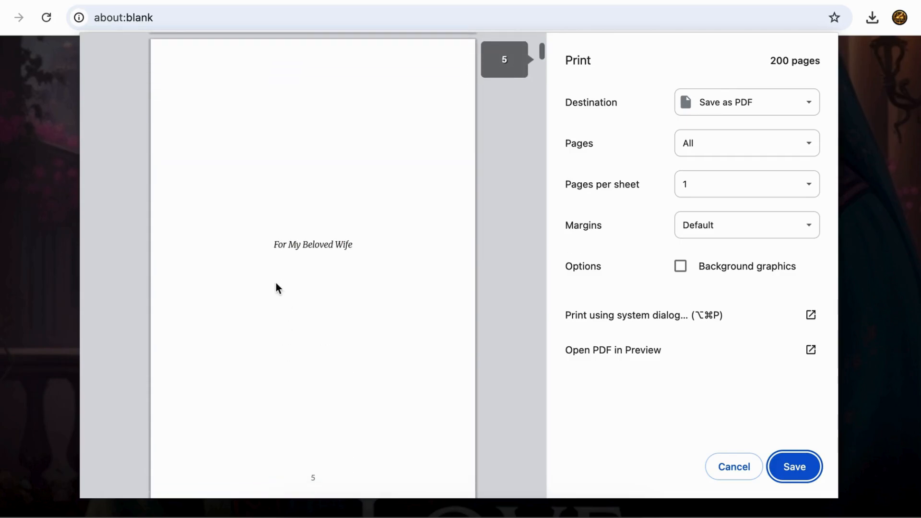
Step: Check the preface and the full table of contents in the print preview
scroll(374, 239, "down", 11)
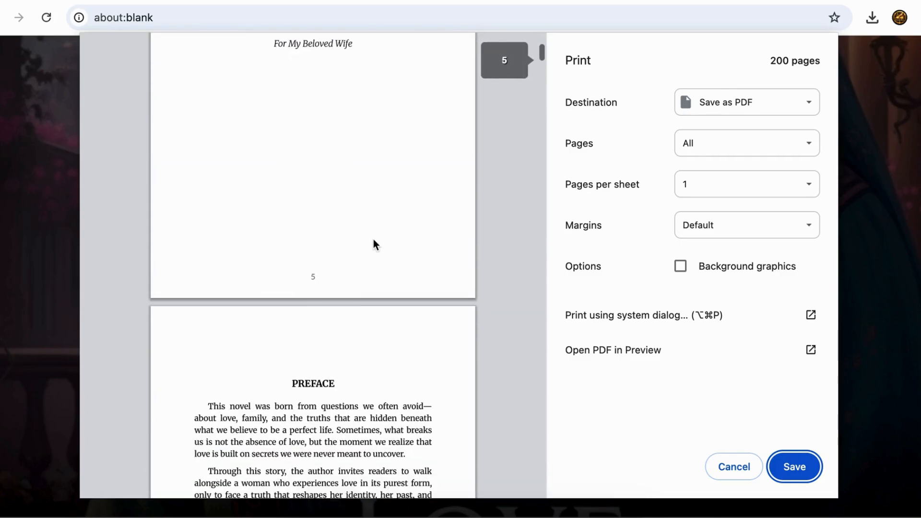
scroll(373, 239, "up", 1)
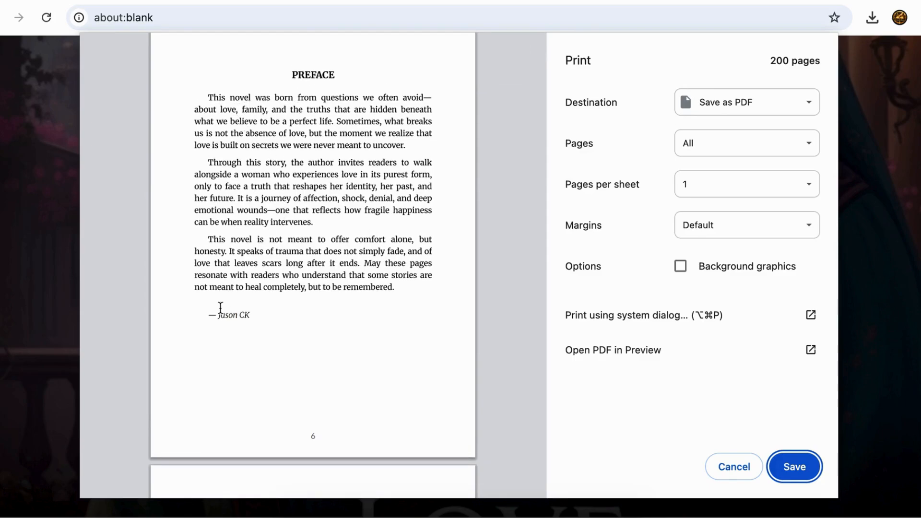
scroll(245, 314, "down", 8)
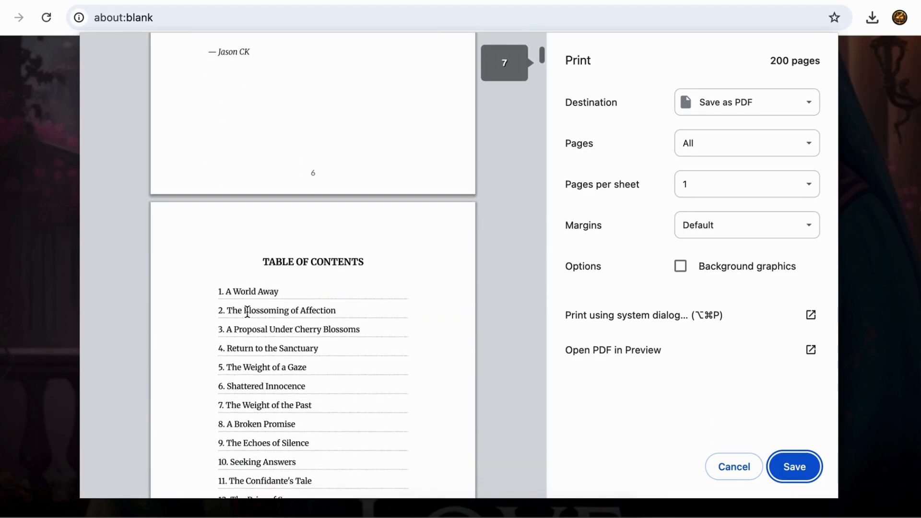
scroll(247, 312, "down", 2)
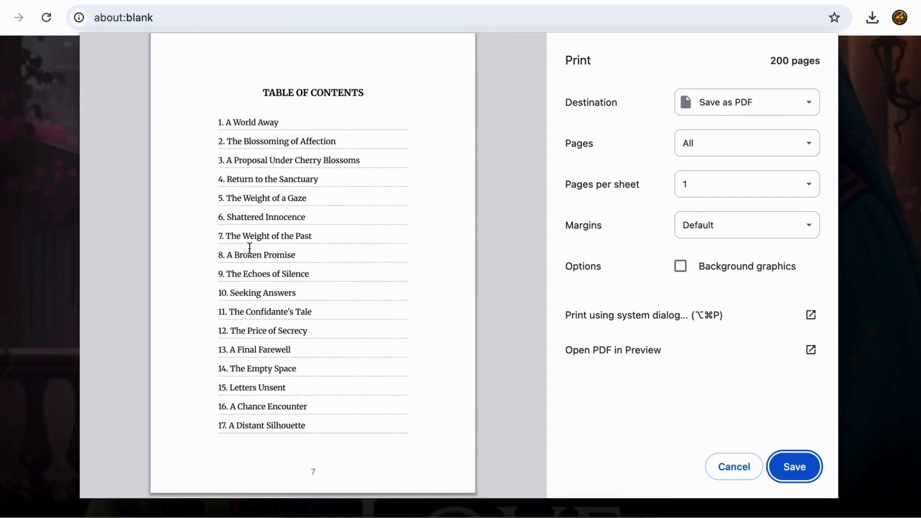
scroll(292, 293, "down", 6)
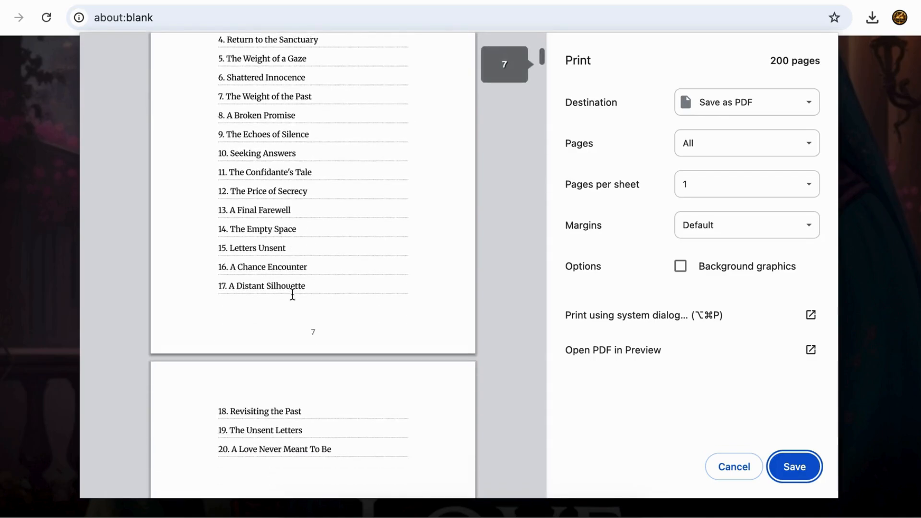
scroll(292, 293, "down", 4)
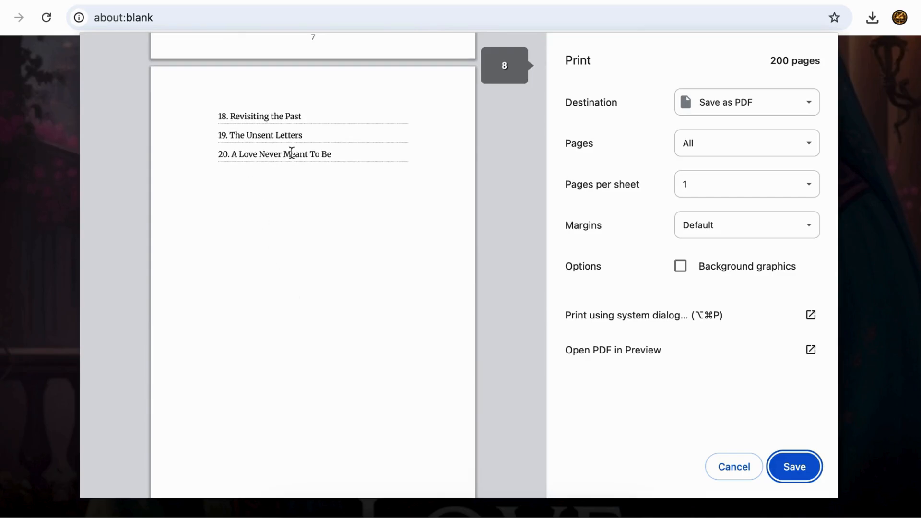
Step: Examine the page layout and chapter headings from the start of Chapter 1 to the opening of Chapter 2
scroll(344, 288, "down", 5)
scroll(343, 285, "down", 5)
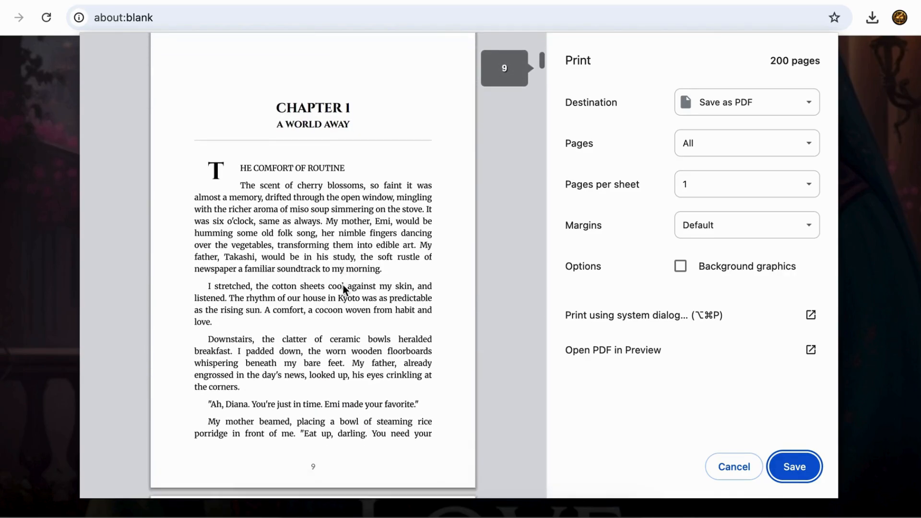
scroll(360, 258, "down", 3)
scroll(361, 258, "down", 10)
scroll(360, 258, "down", 10)
scroll(361, 257, "down", 15)
scroll(361, 257, "down", 10)
scroll(361, 258, "down", 18)
scroll(360, 257, "down", 17)
scroll(361, 258, "down", 10)
scroll(360, 257, "down", 6)
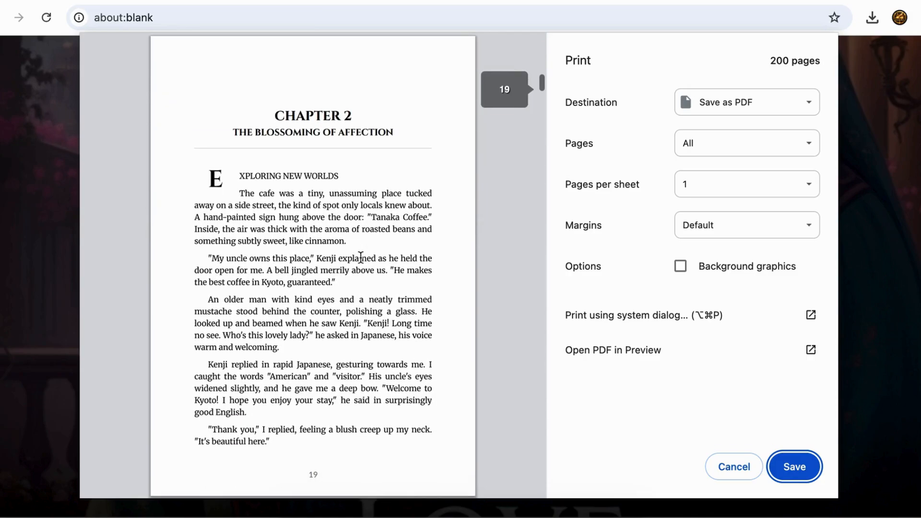
scroll(423, 120, "down", 4)
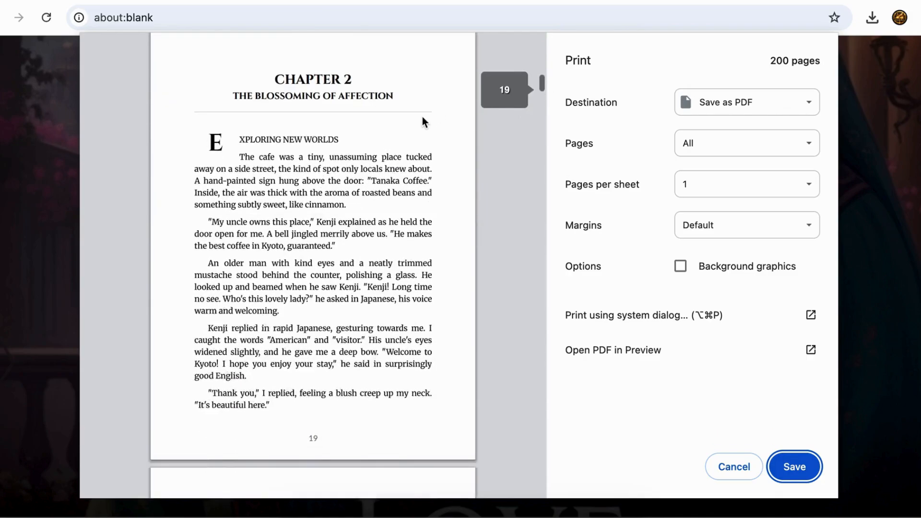
Step: Jump near the end of the print preview and look through the pages of Chapter 20
left_click_drag(541, 83, 545, 463)
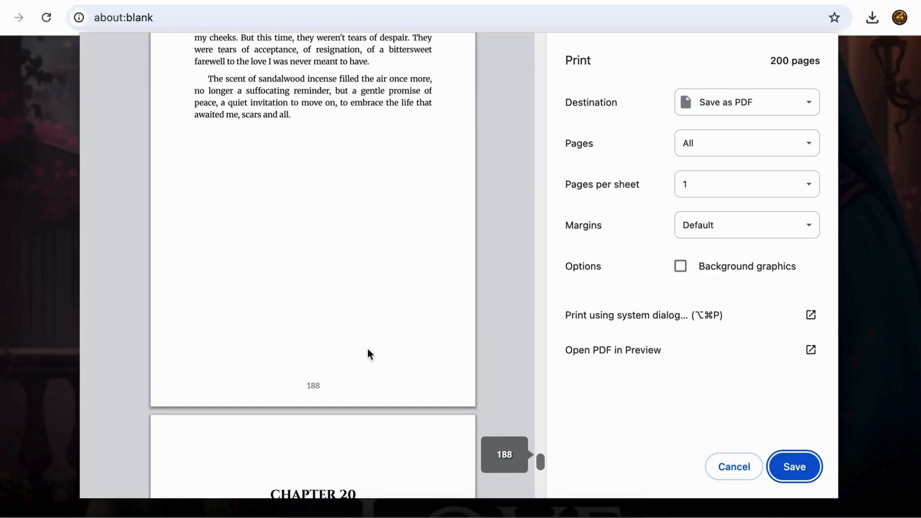
scroll(368, 350, "down", 8)
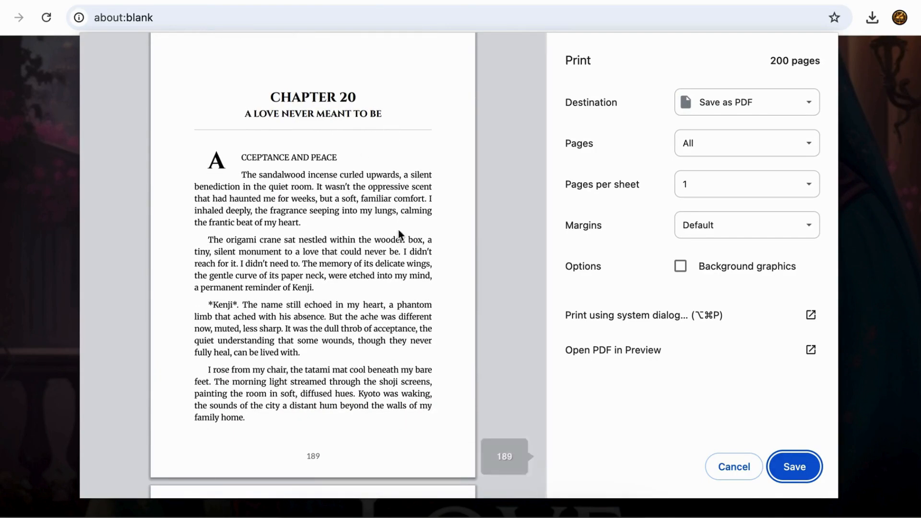
scroll(407, 280, "down", 10)
scroll(406, 279, "down", 10)
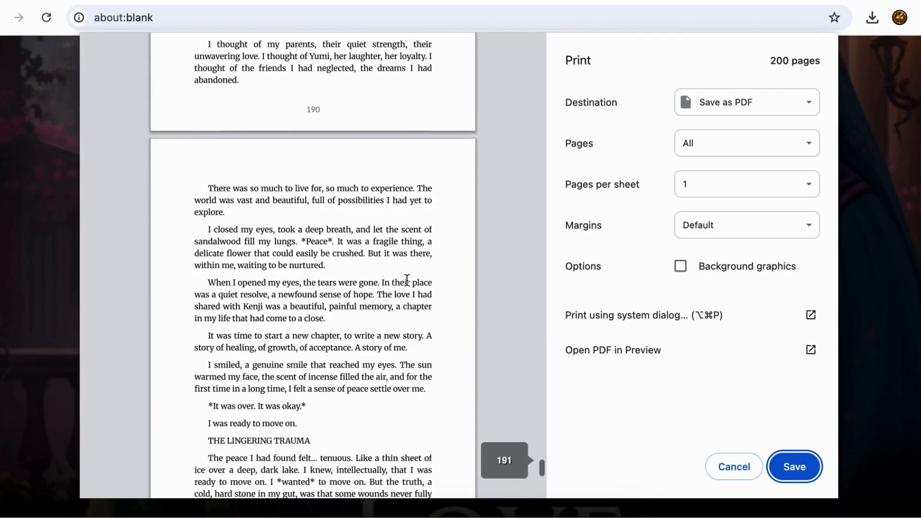
scroll(407, 280, "down", 12)
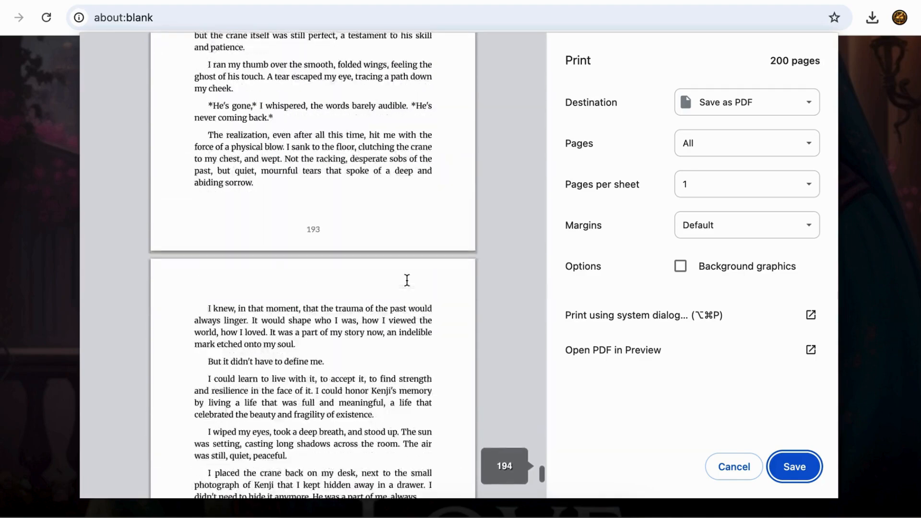
scroll(407, 280, "down", 10)
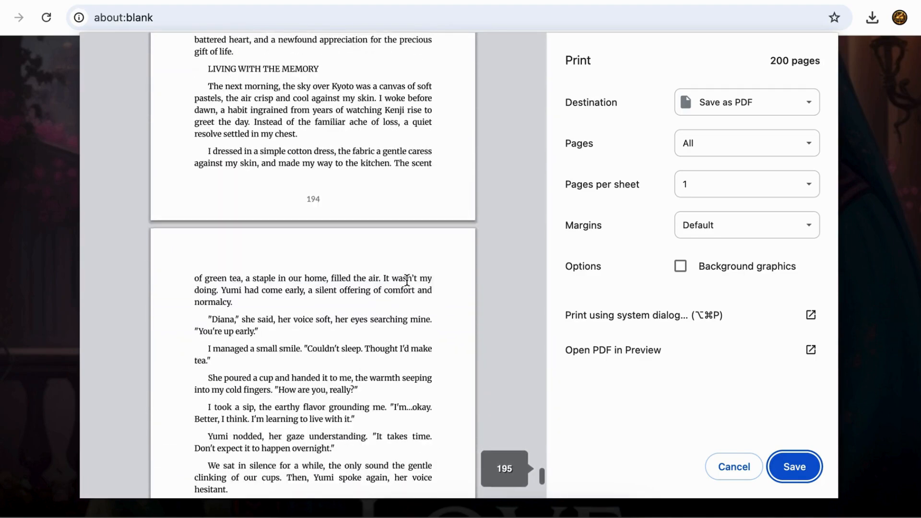
scroll(407, 280, "down", 10)
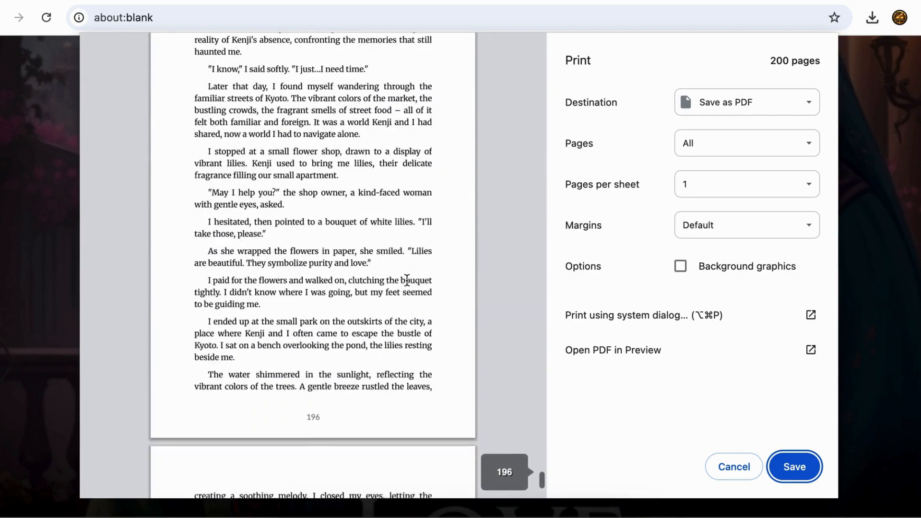
Step: Check the About the Author page and the framed synopsis on the closing pages of the book
scroll(406, 280, "down", 10)
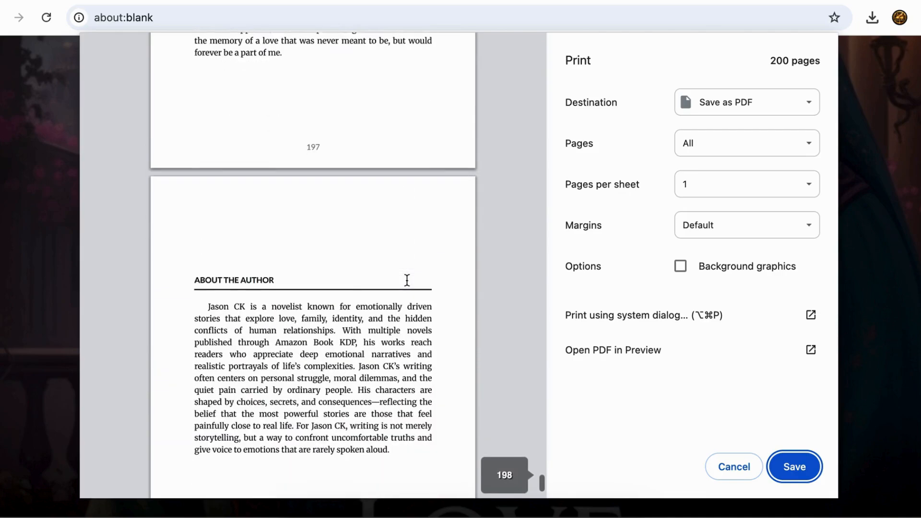
scroll(407, 280, "up", 1)
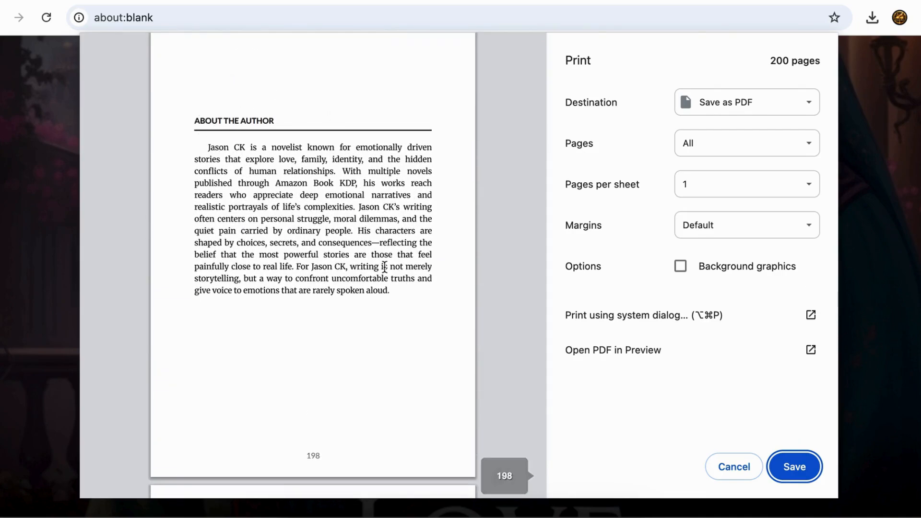
scroll(382, 267, "down", 5)
scroll(385, 267, "down", 4)
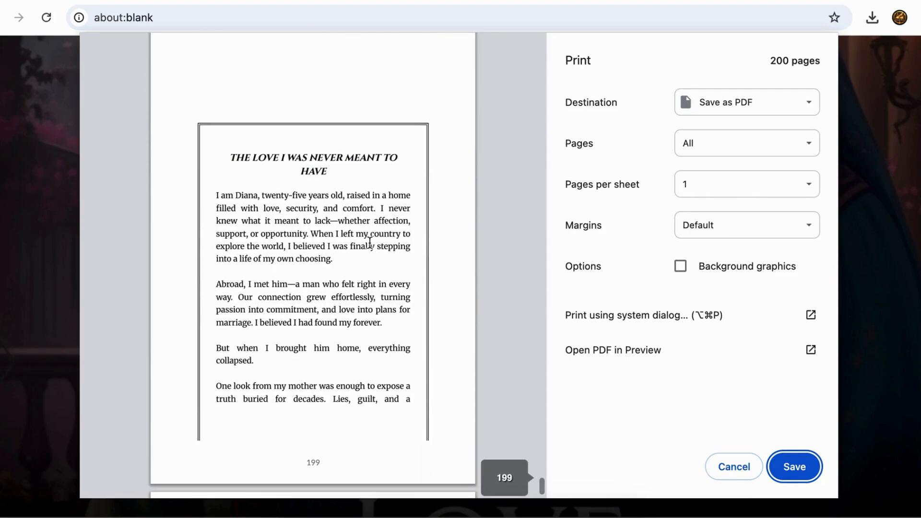
scroll(339, 203, "up", 1)
scroll(339, 202, "down", 7)
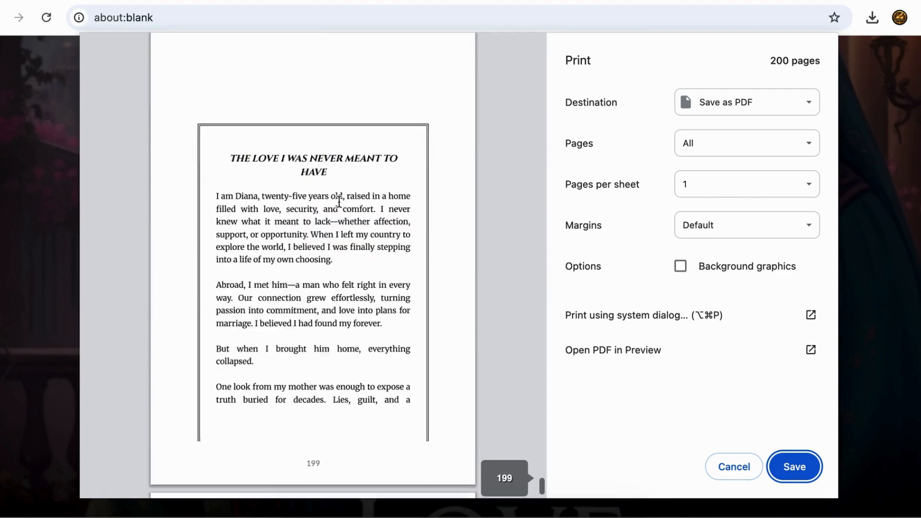
scroll(339, 202, "down", 2)
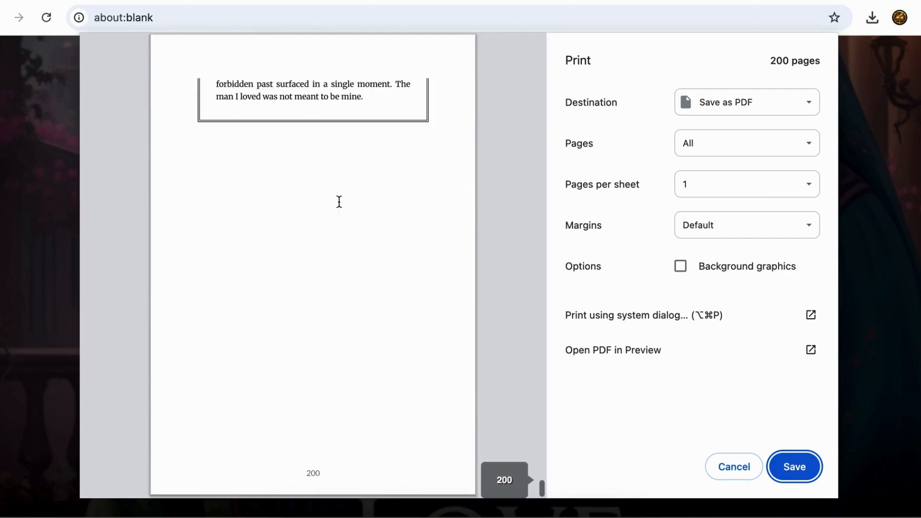
scroll(339, 202, "up", 10)
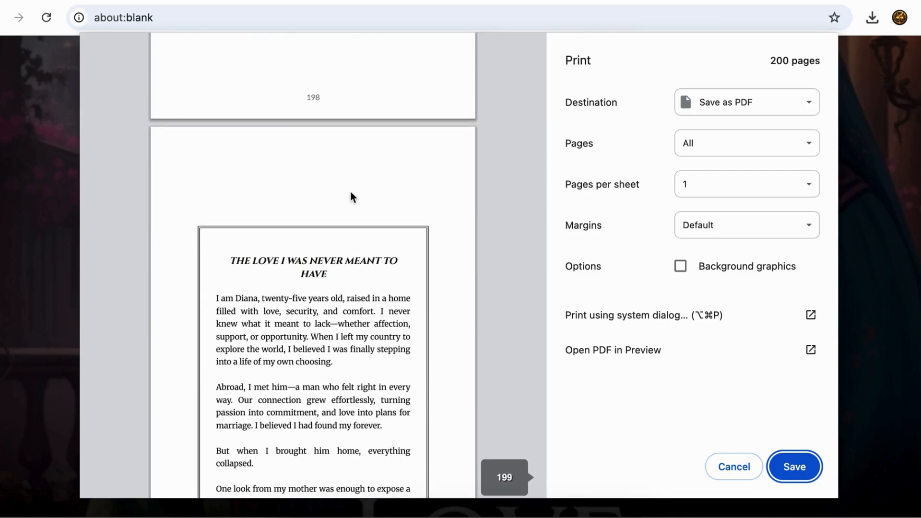
scroll(350, 192, "down", 1)
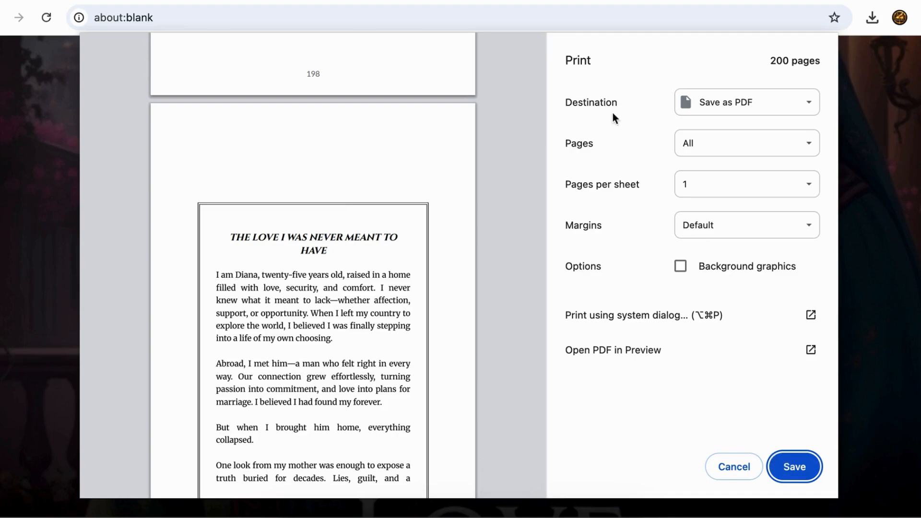
Step: Save all pages of the book as a PDF in the Downloads folder under the suggested file name
scroll(505, 173, "up", 1)
left_click(804, 467)
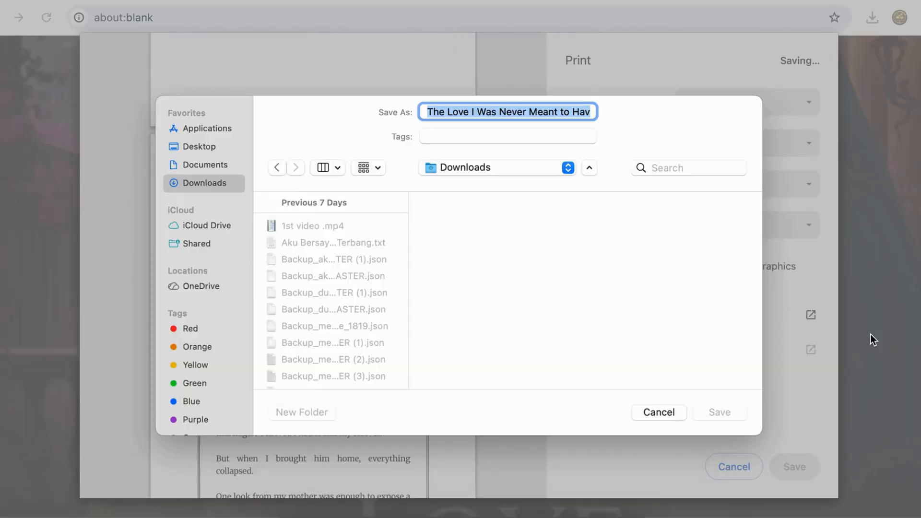
left_click(708, 413)
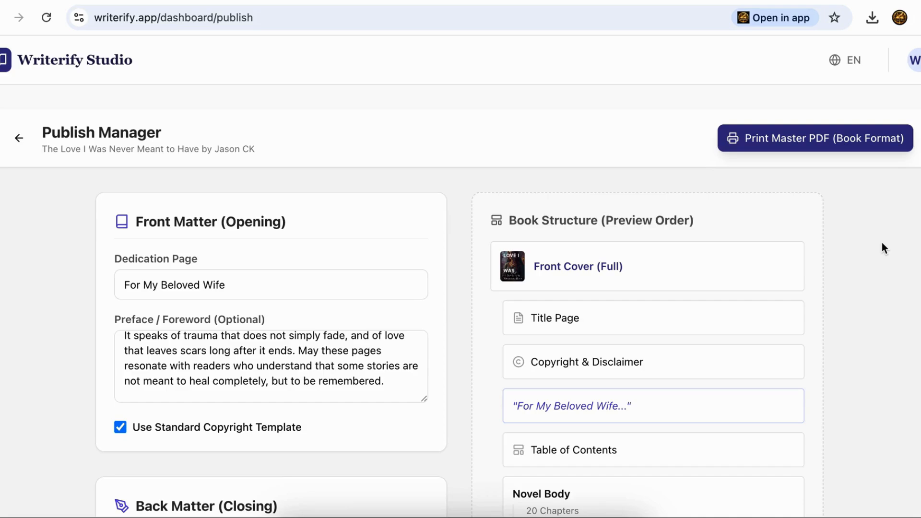
scroll(868, 219, "down", 1)
scroll(867, 219, "down", 4)
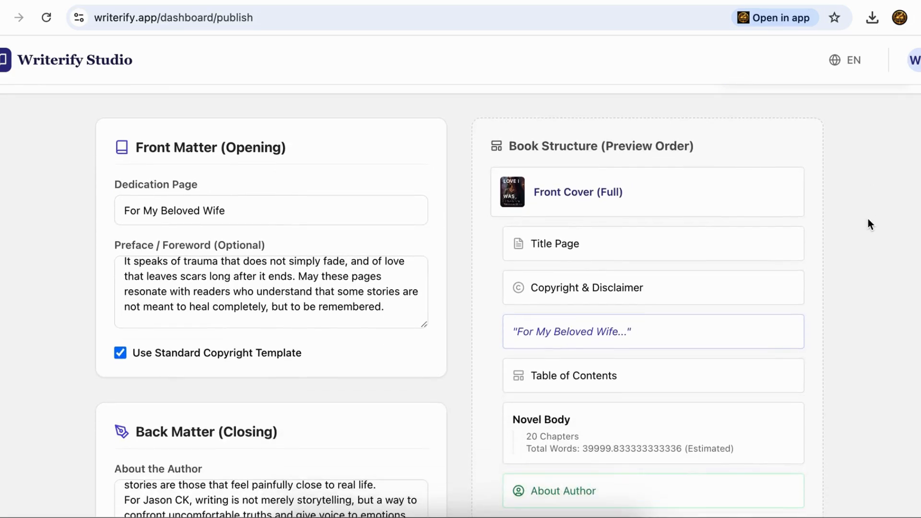
Step: Return to the cover design page and generate another AI cover in the Romance Klasik (Lembut) theme
scroll(868, 219, "up", 2)
scroll(869, 224, "up", 1)
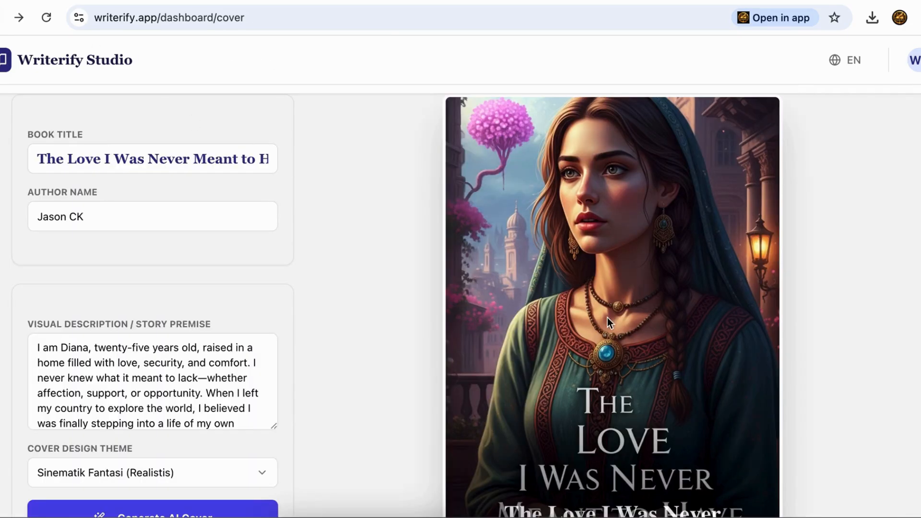
scroll(607, 317, "down", 3)
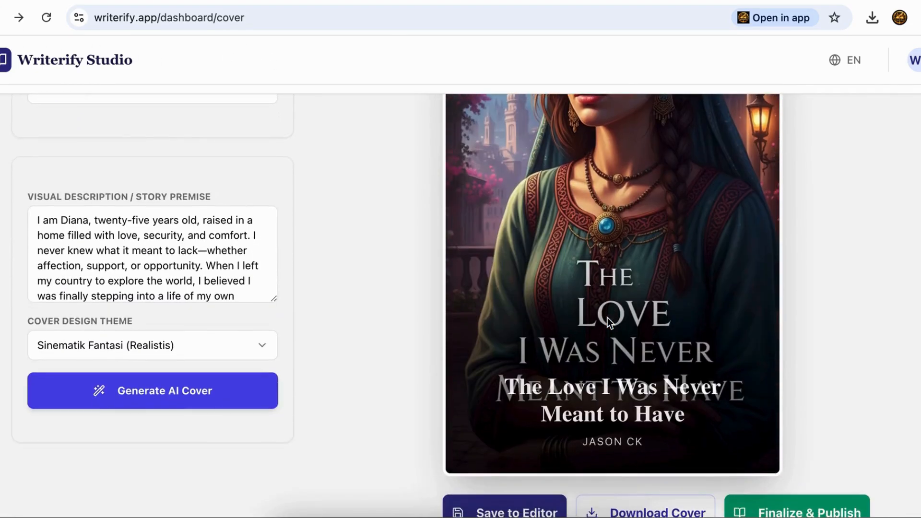
scroll(349, 338, "up", 2)
left_click(265, 409)
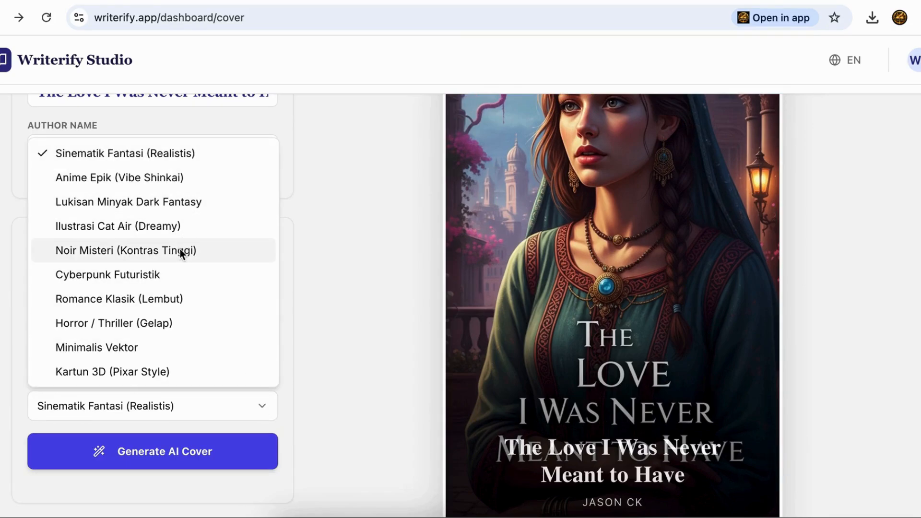
left_click(168, 295)
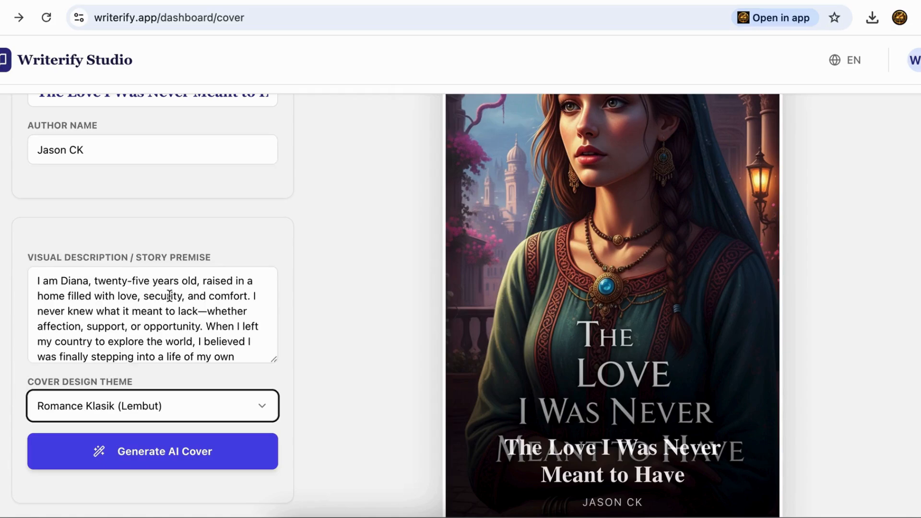
left_click(224, 447)
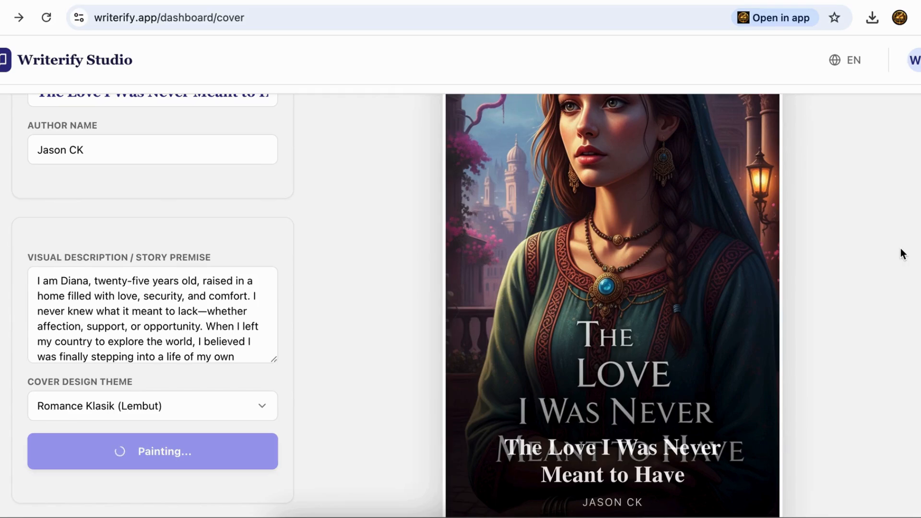
scroll(867, 276, "up", 2)
scroll(866, 275, "down", 2)
scroll(866, 277, "down", 3)
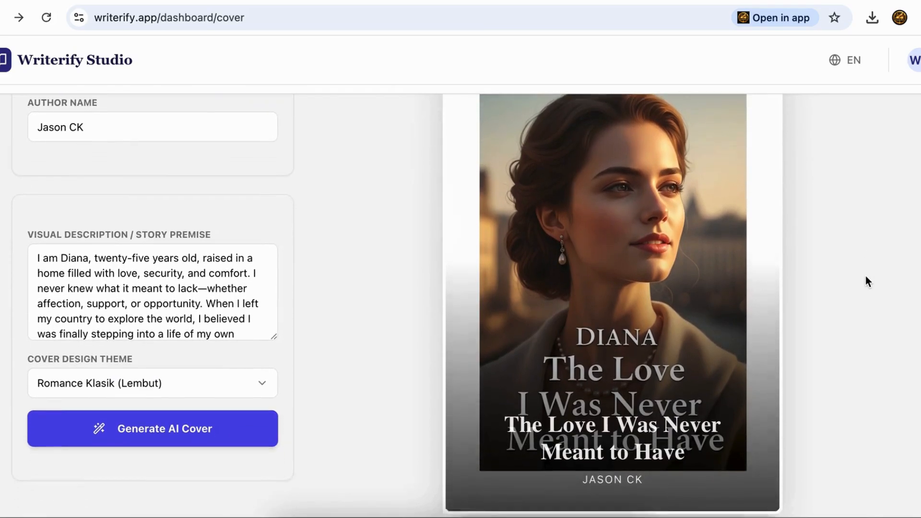
Step: Change the cover design theme to Minimalis Vektor and generate another AI cover
scroll(866, 277, "up", 2)
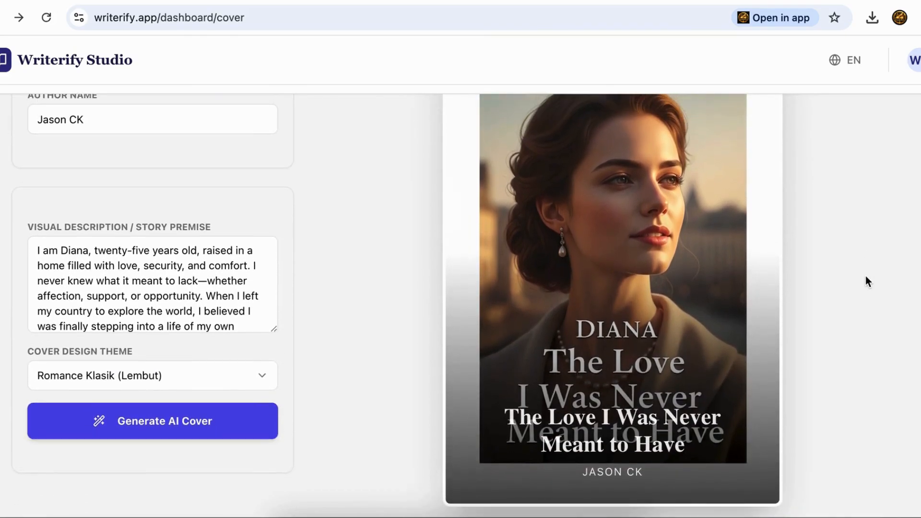
left_click(274, 375)
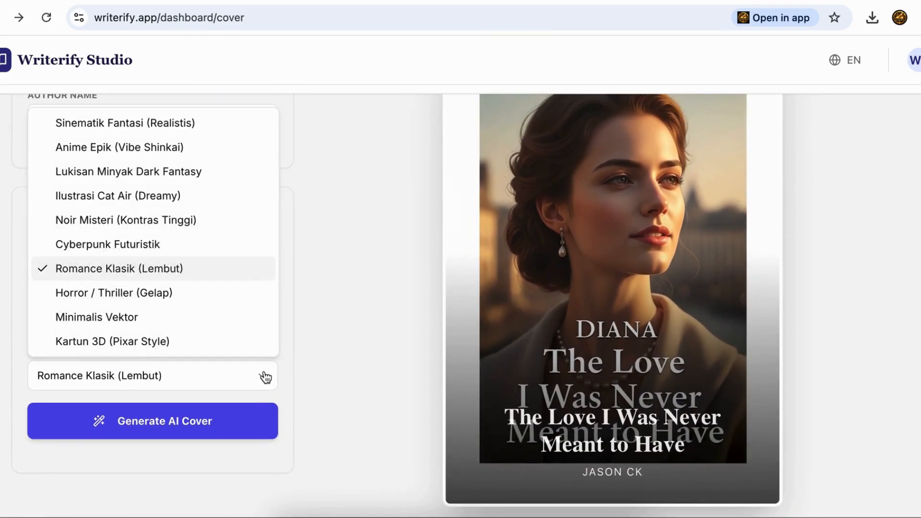
left_click(209, 320)
left_click(213, 424)
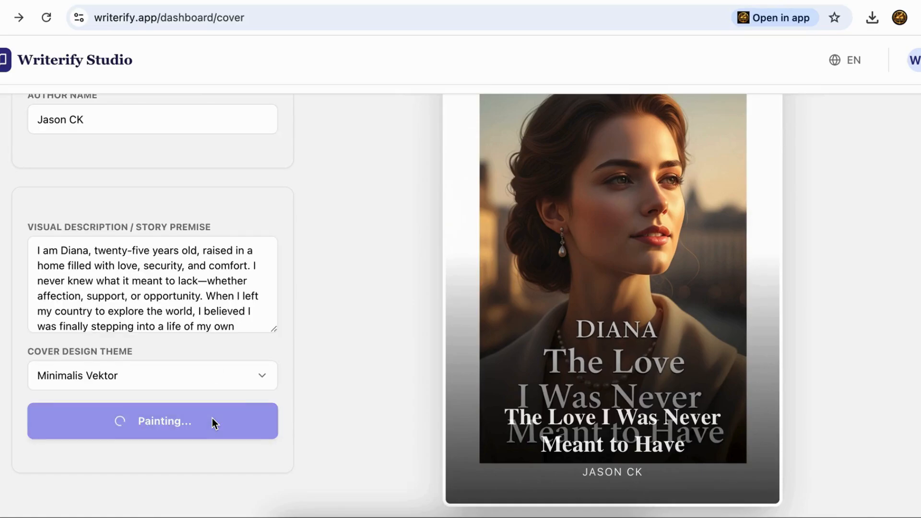
scroll(870, 282, "up", 1)
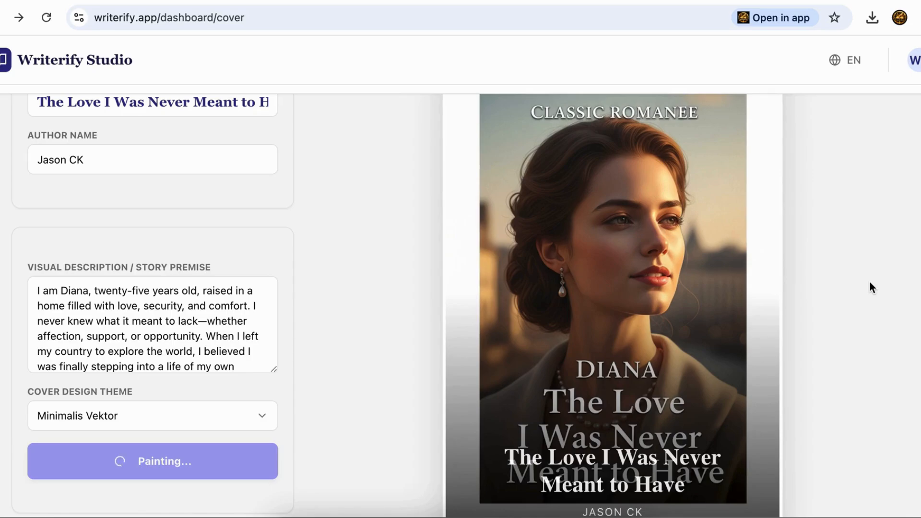
scroll(870, 282, "up", 1)
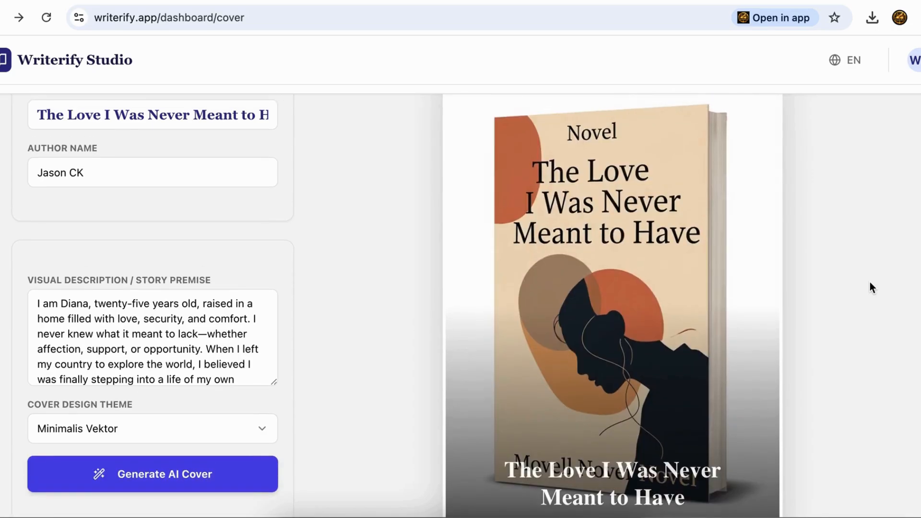
Step: Examine the Minimalis Vektor cover from its title artwork to the author line and the Riwayat thumbnails of generated covers
scroll(870, 282, "down", 1)
scroll(870, 282, "down", 3)
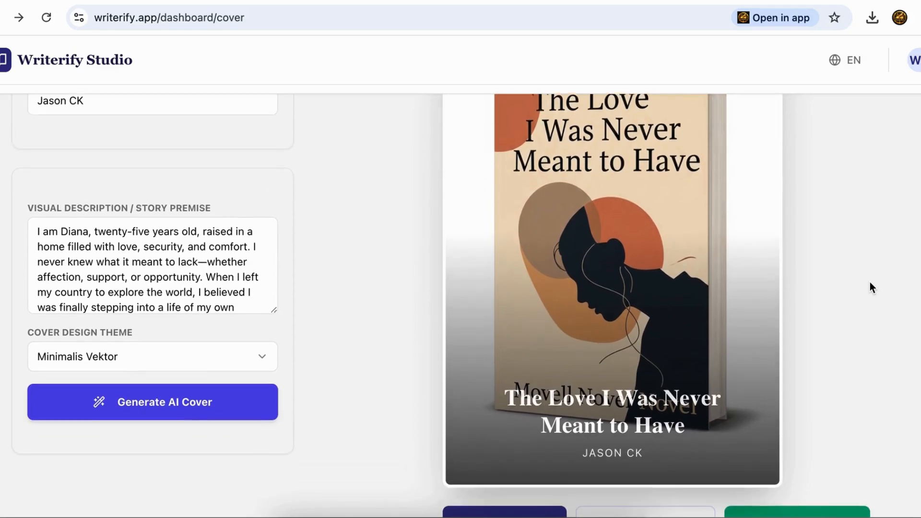
scroll(870, 282, "down", 7)
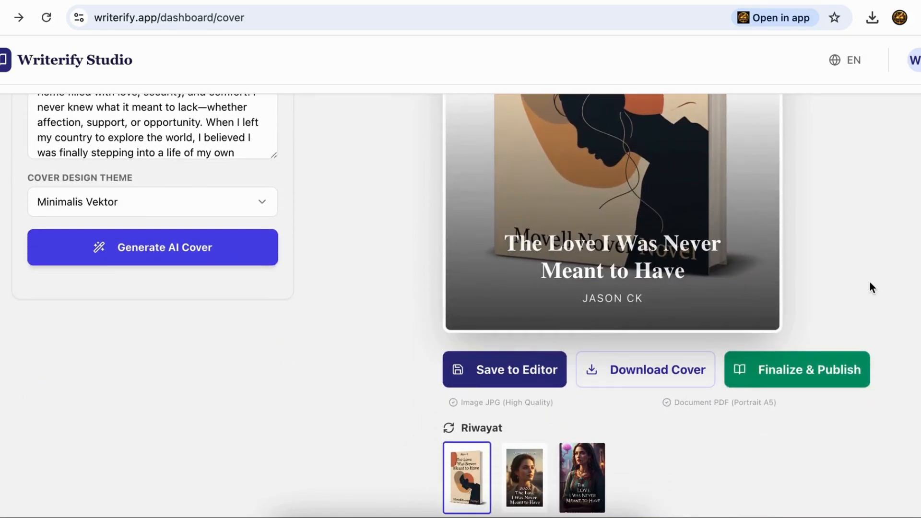
scroll(870, 282, "down", 1)
scroll(870, 282, "up", 4)
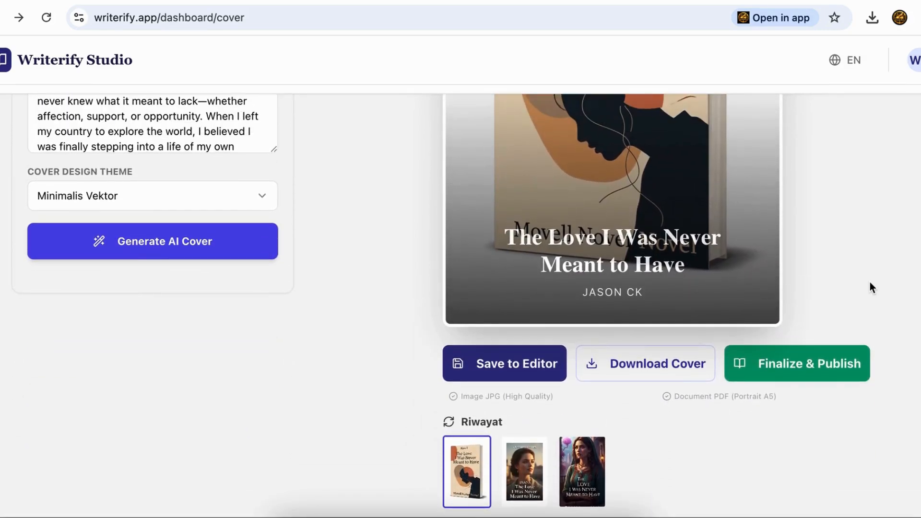
scroll(870, 283, "up", 5)
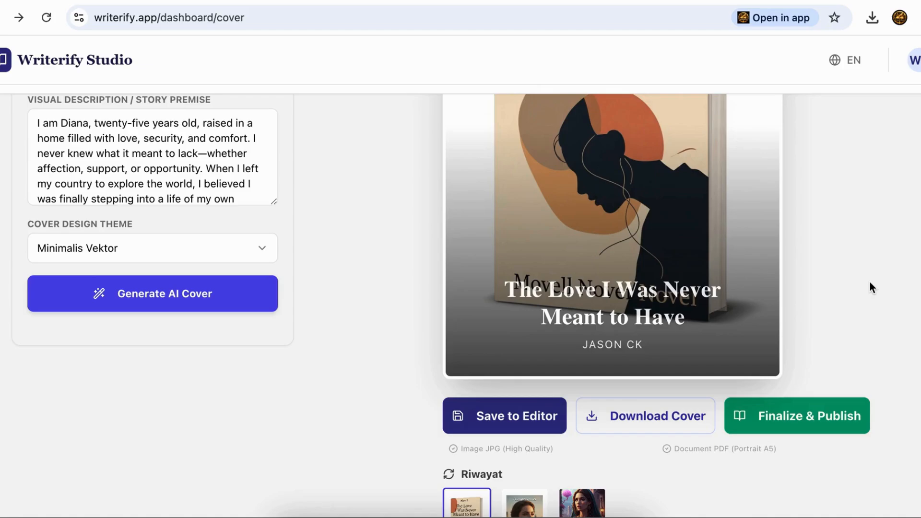
scroll(870, 283, "up", 5)
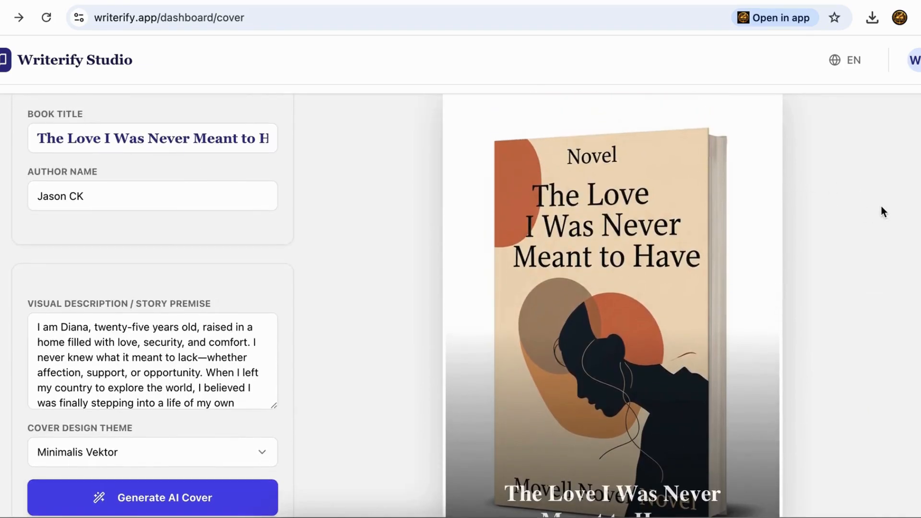
scroll(882, 211, "down", 7)
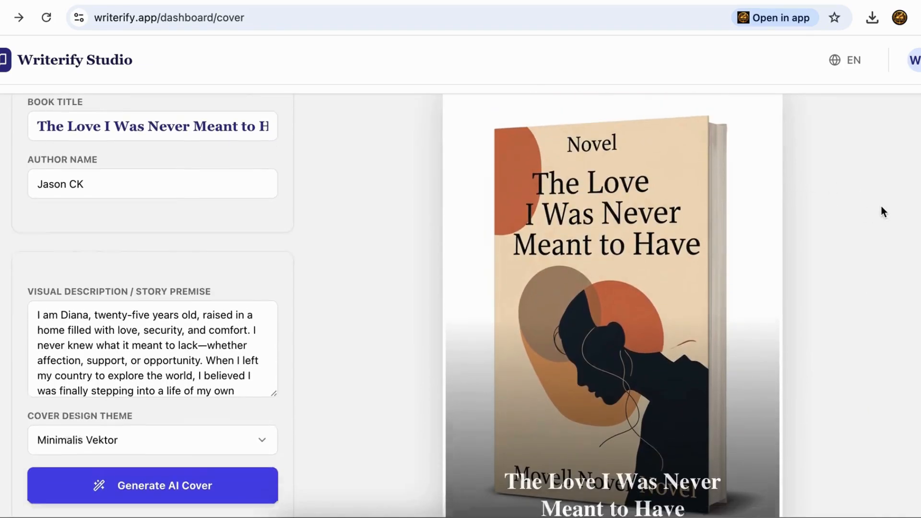
scroll(881, 211, "up", 8)
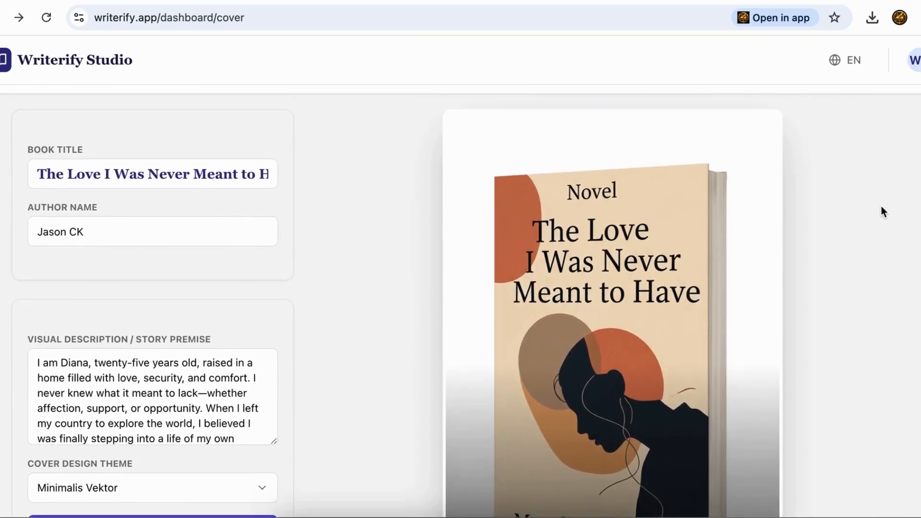
scroll(882, 211, "down", 5)
scroll(881, 211, "down", 2)
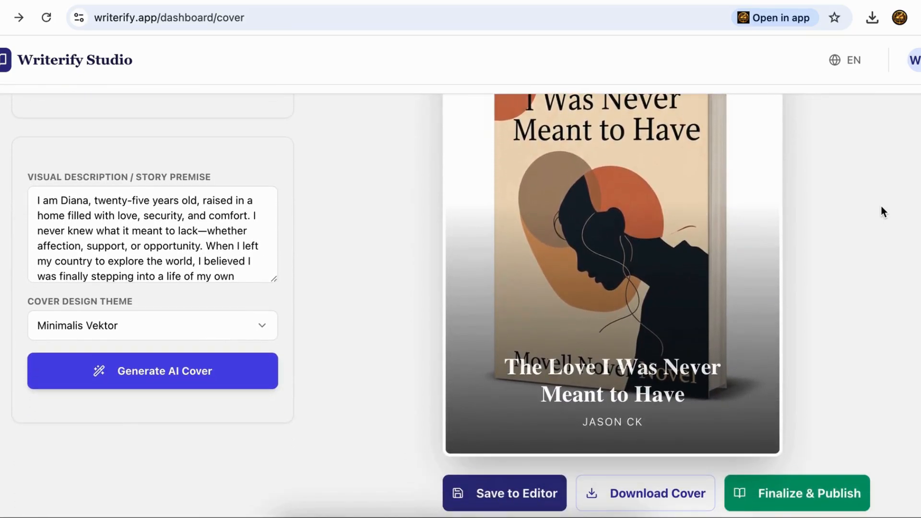